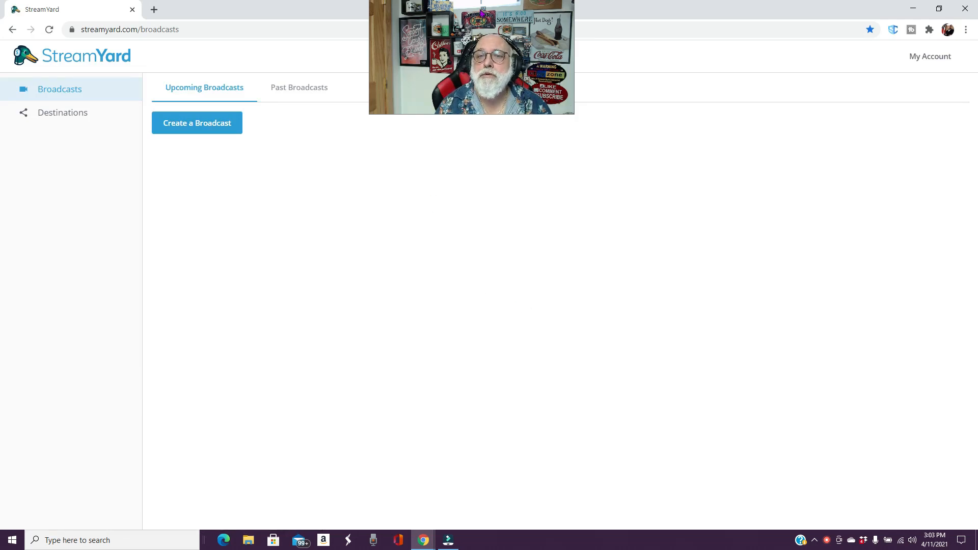
pyautogui.moveTo(482, 10); pyautogui.dragTo(693, 14)
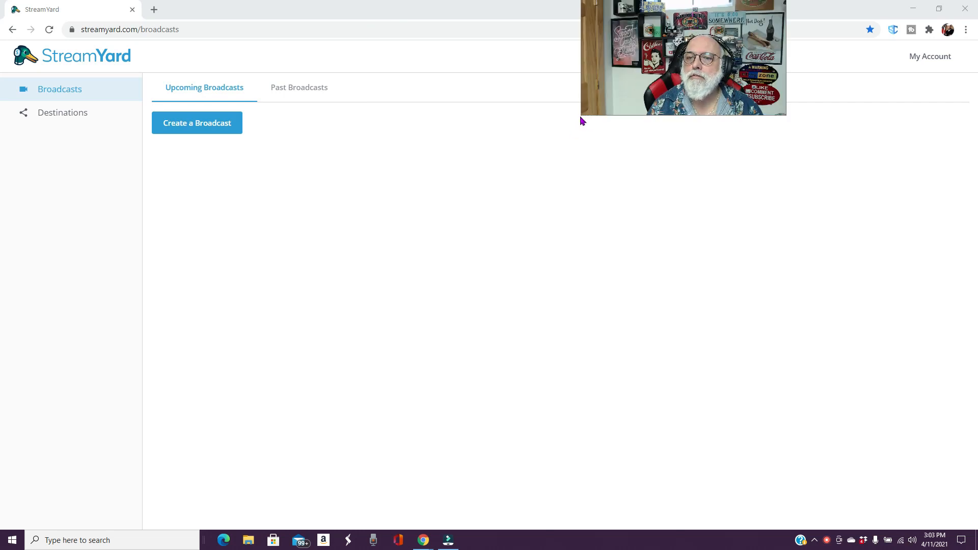
pyautogui.moveTo(580, 115); pyautogui.dragTo(633, 85)
pyautogui.moveTo(772, 58); pyautogui.dragTo(773, 58)
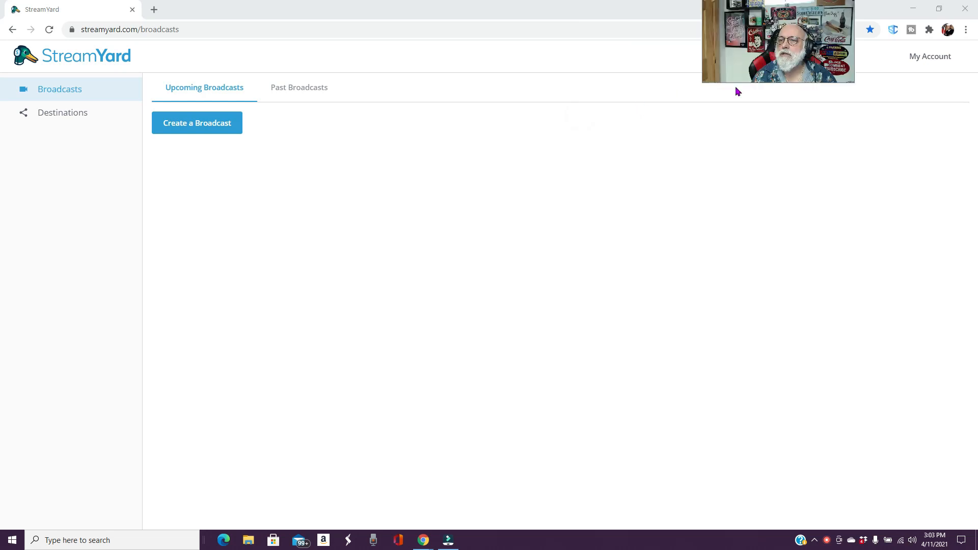
pyautogui.moveTo(703, 82); pyautogui.dragTo(694, 101)
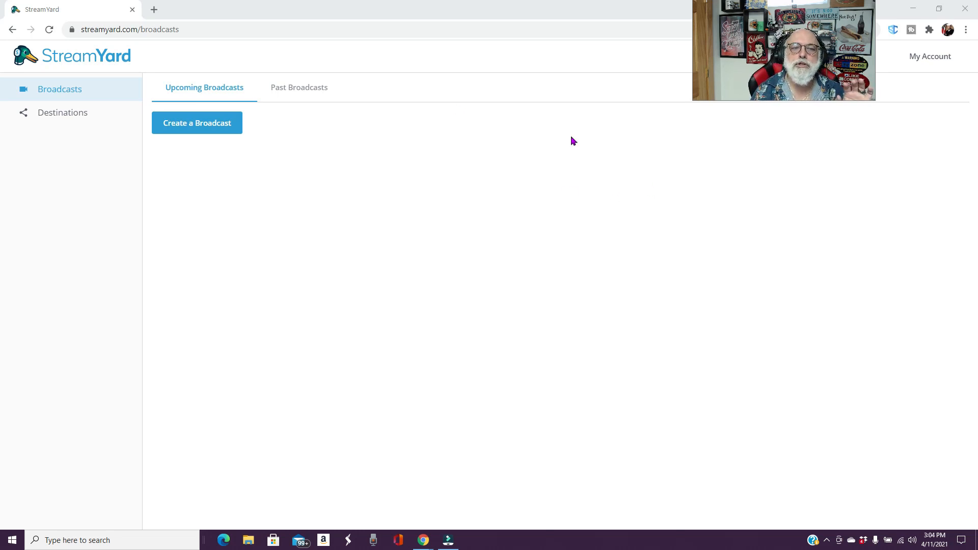
# - Check the destination choices offered for a new broadcast, then open the page for adding a destination
pyautogui.click(196, 127)
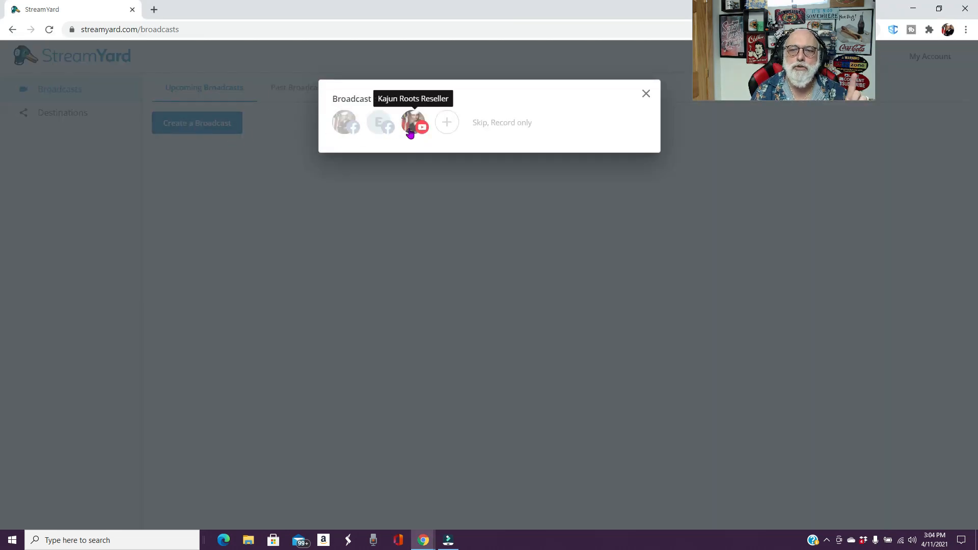
pyautogui.click(645, 95)
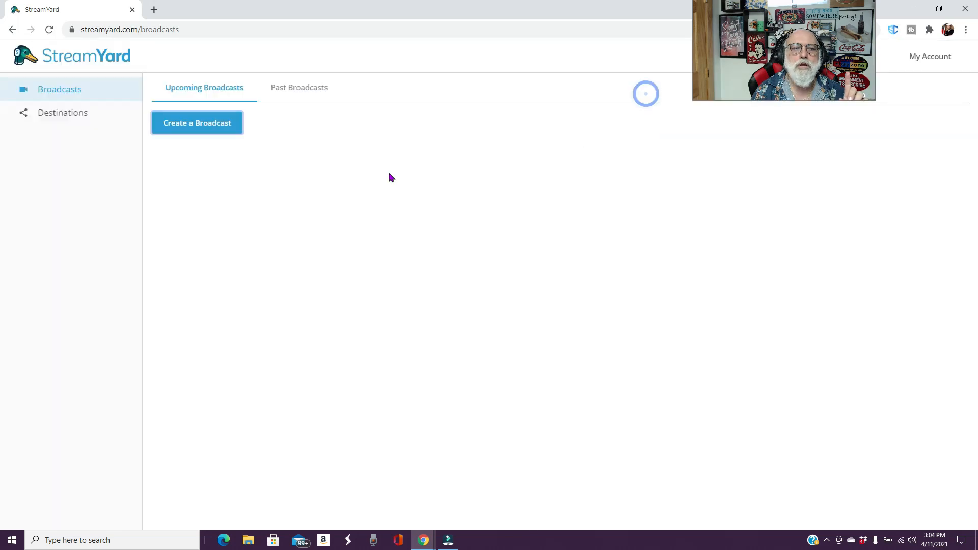
pyautogui.click(53, 121)
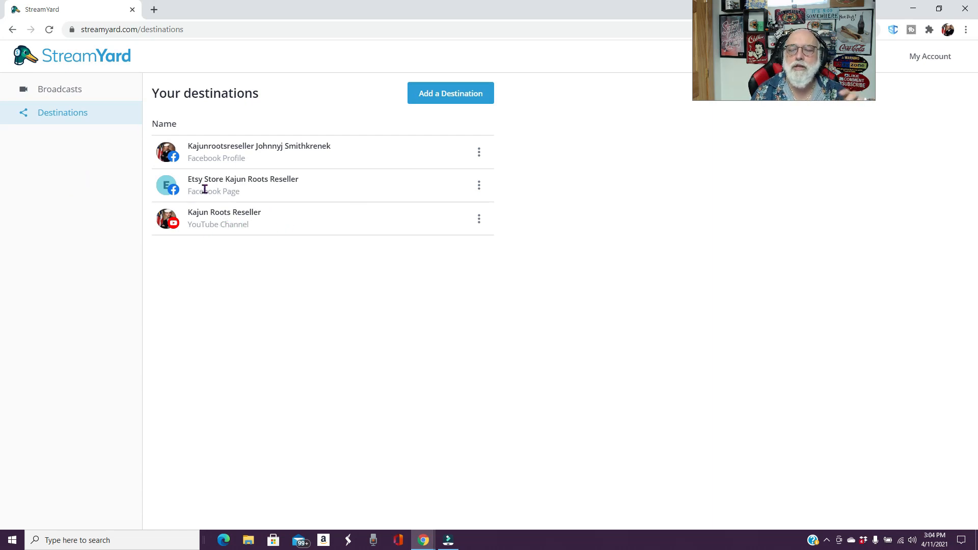
pyautogui.click(450, 94)
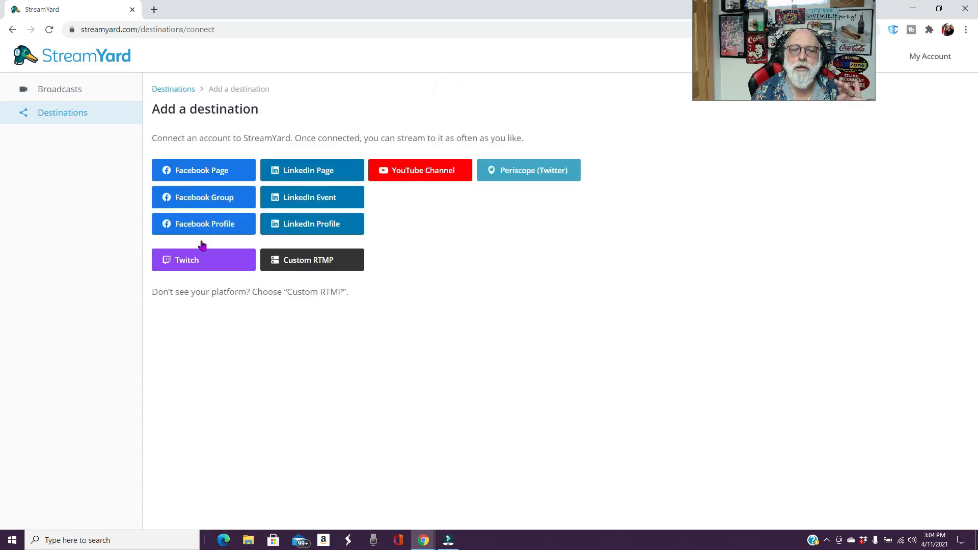
# - View the YouTube Channel and Periscope (Twitter) connection pages, returning to the list of destination types after each
pyautogui.click(414, 172)
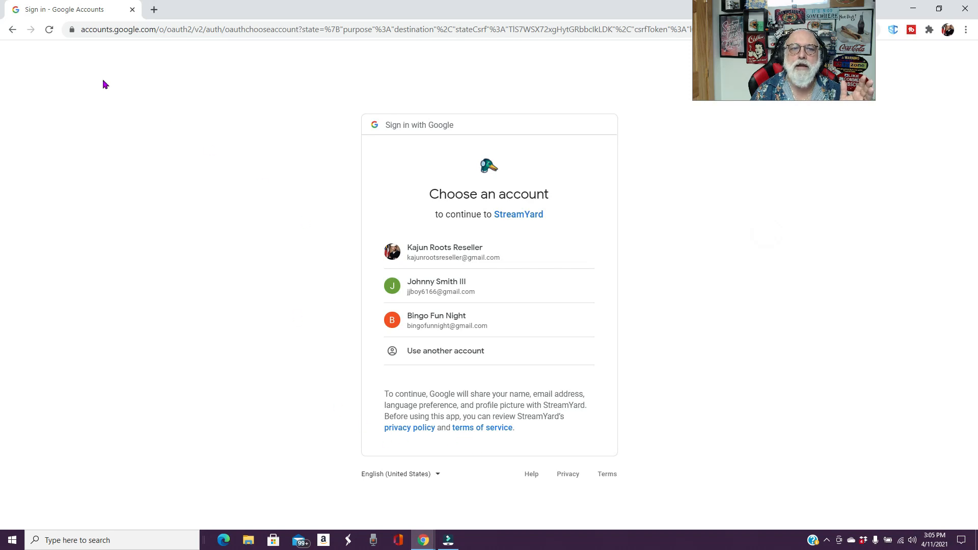
pyautogui.click(13, 31)
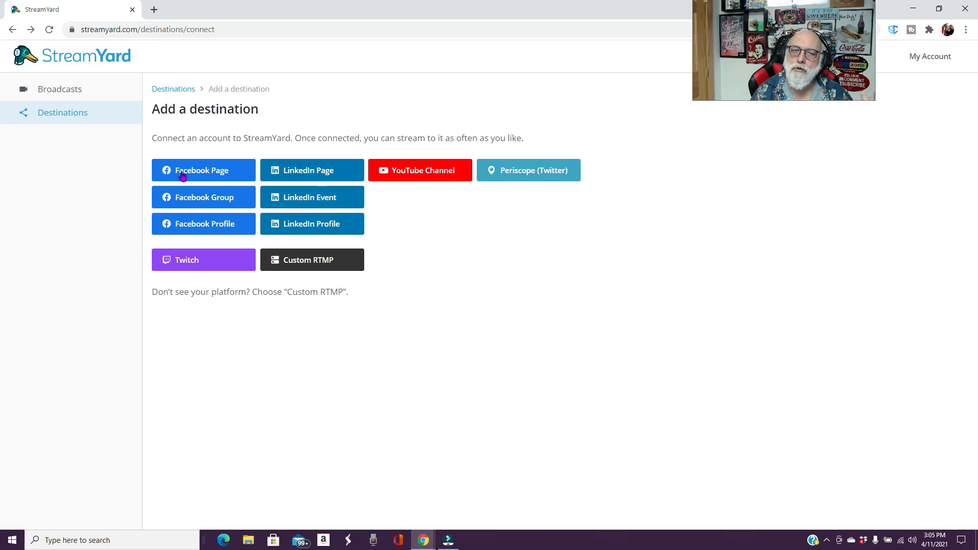
pyautogui.click(542, 175)
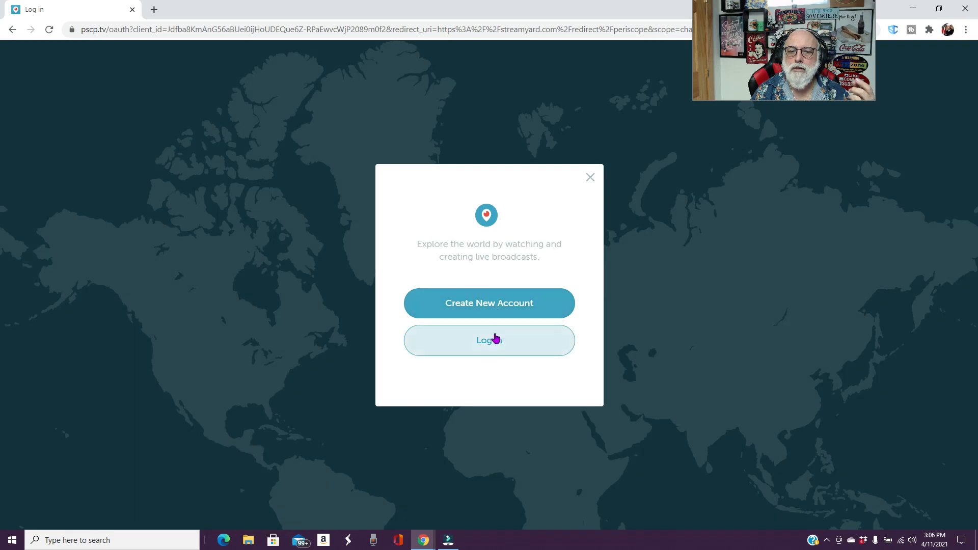
pyautogui.click(589, 178)
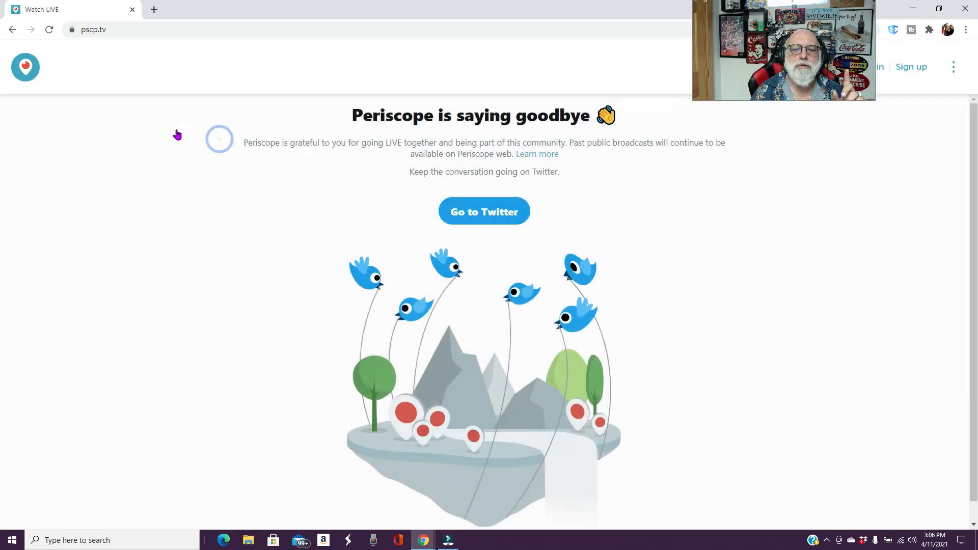
pyautogui.click(12, 29)
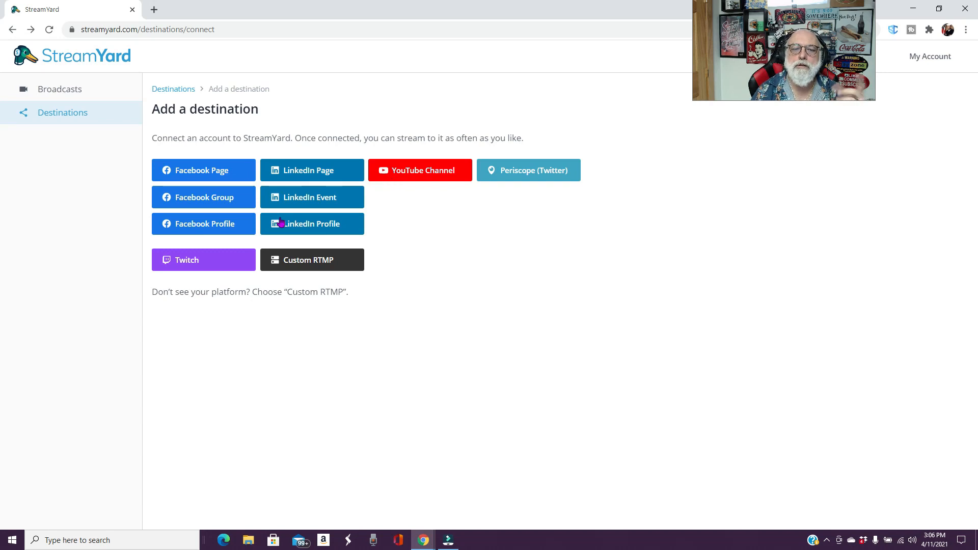
# - Review the past broadcasts, then start creating a new broadcast from the upcoming broadcasts page
pyautogui.click(49, 91)
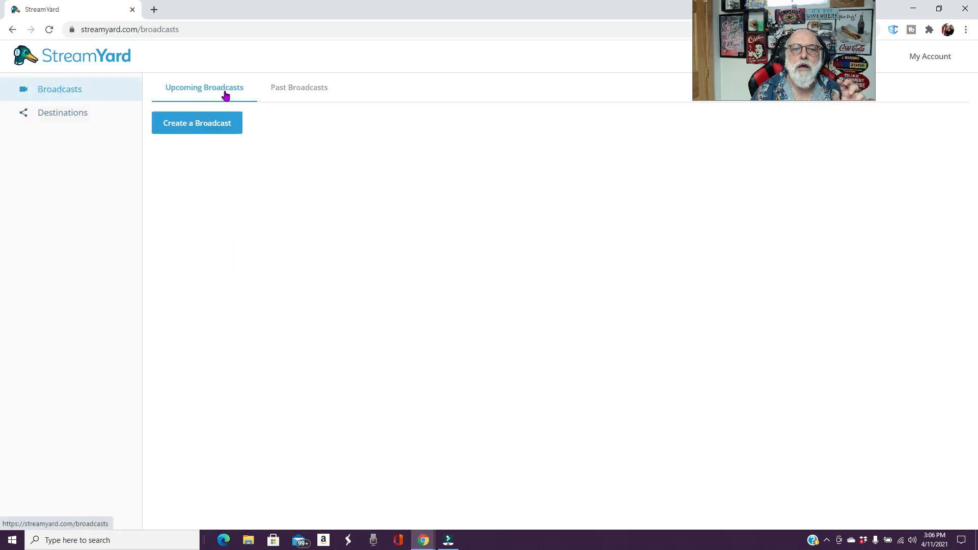
pyautogui.click(306, 92)
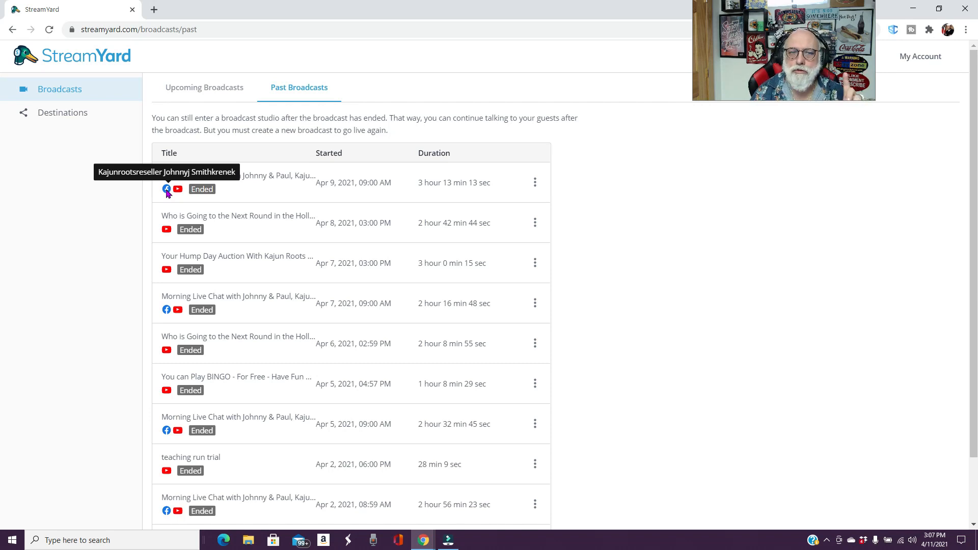
pyautogui.click(193, 95)
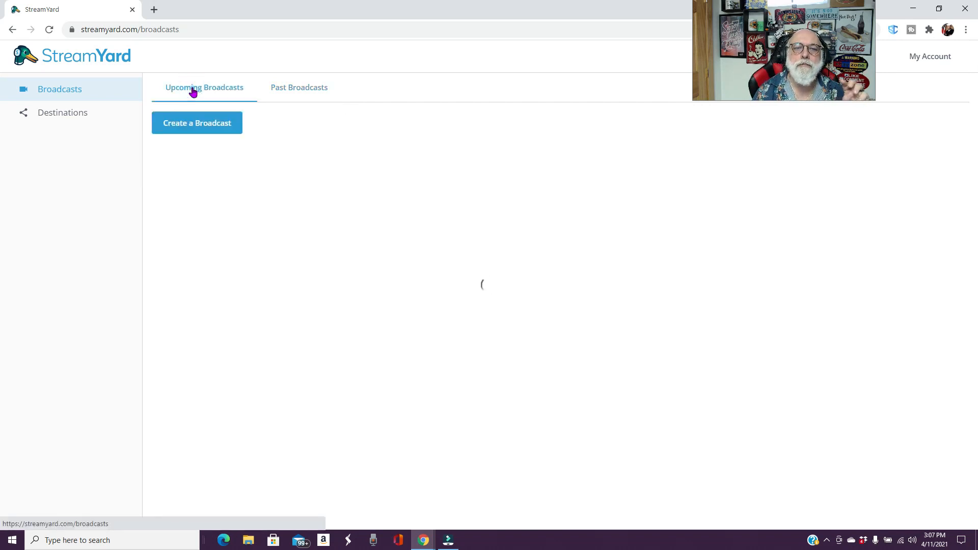
pyautogui.click(195, 124)
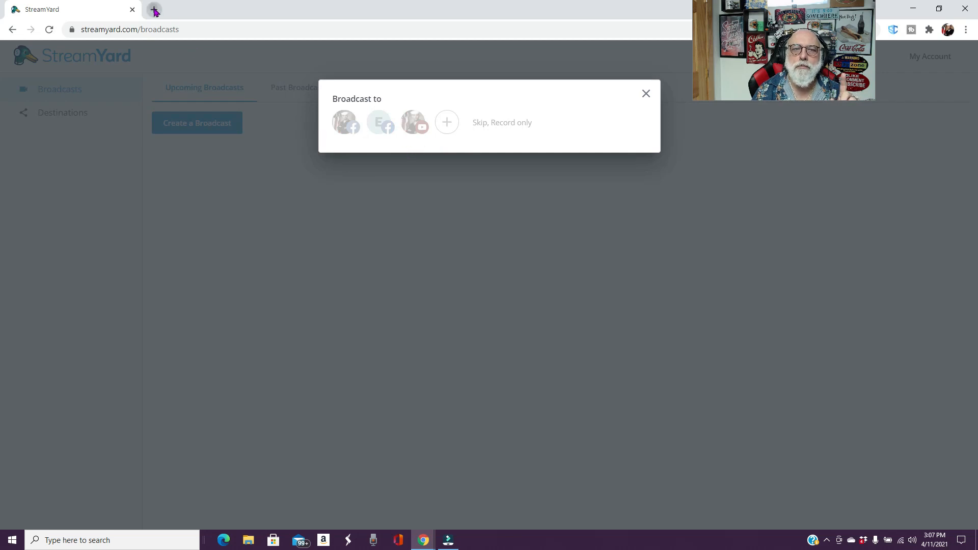
# - Switch to YouTube in a new browser tab and go to the signed-in account's own channel page
pyautogui.click(154, 10)
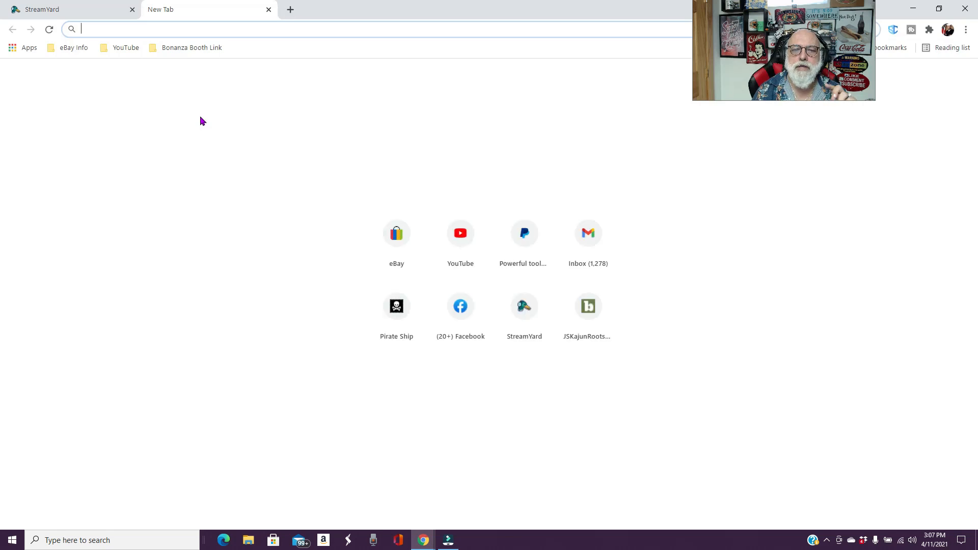
pyautogui.click(463, 246)
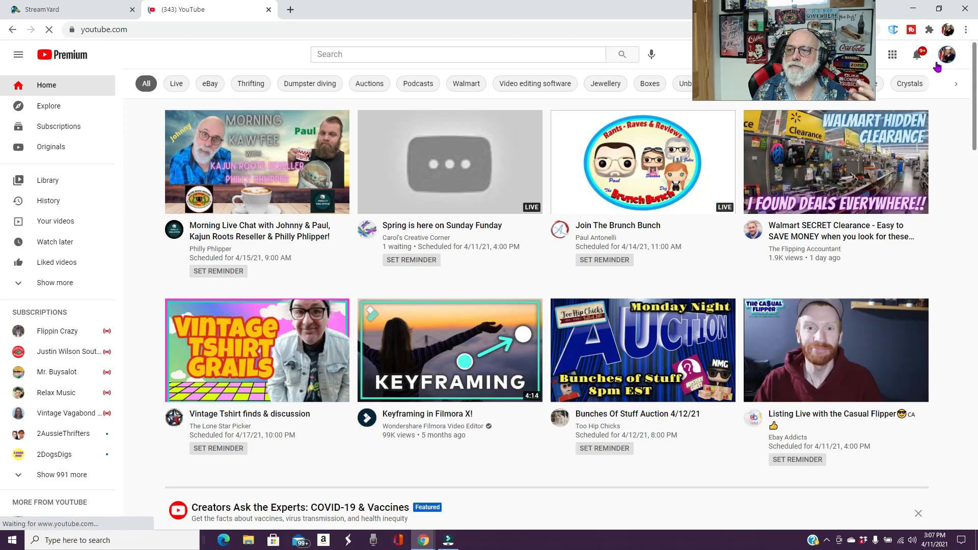
pyautogui.click(941, 62)
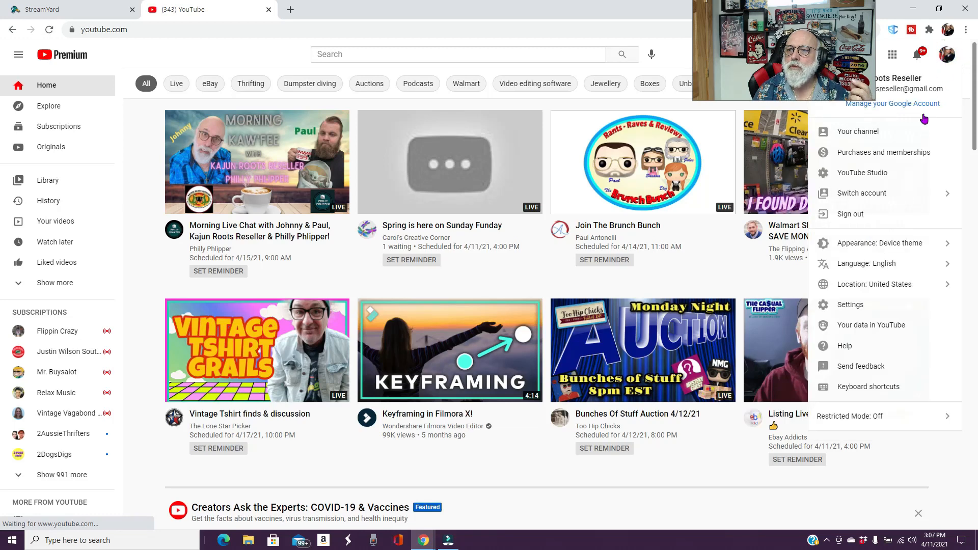
pyautogui.click(865, 132)
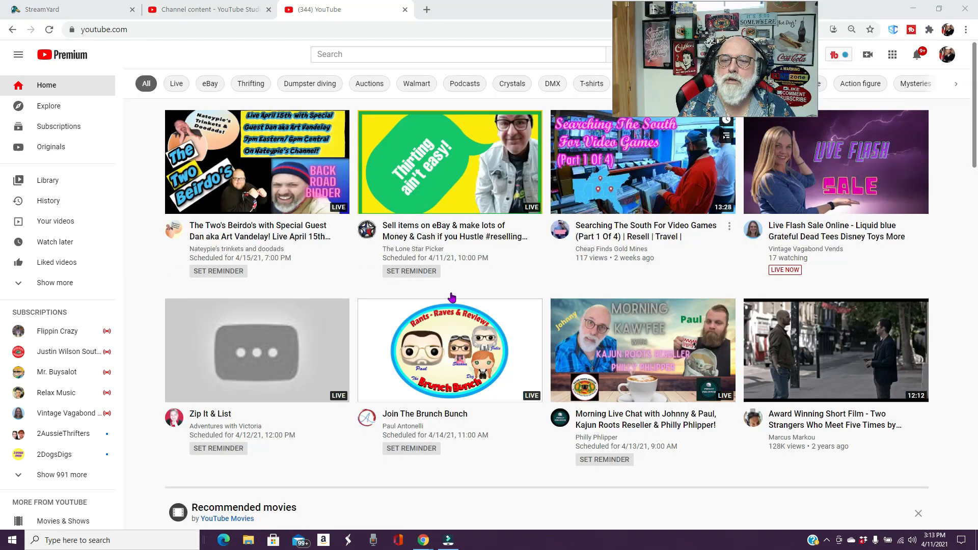
pyautogui.click(946, 56)
pyautogui.click(865, 133)
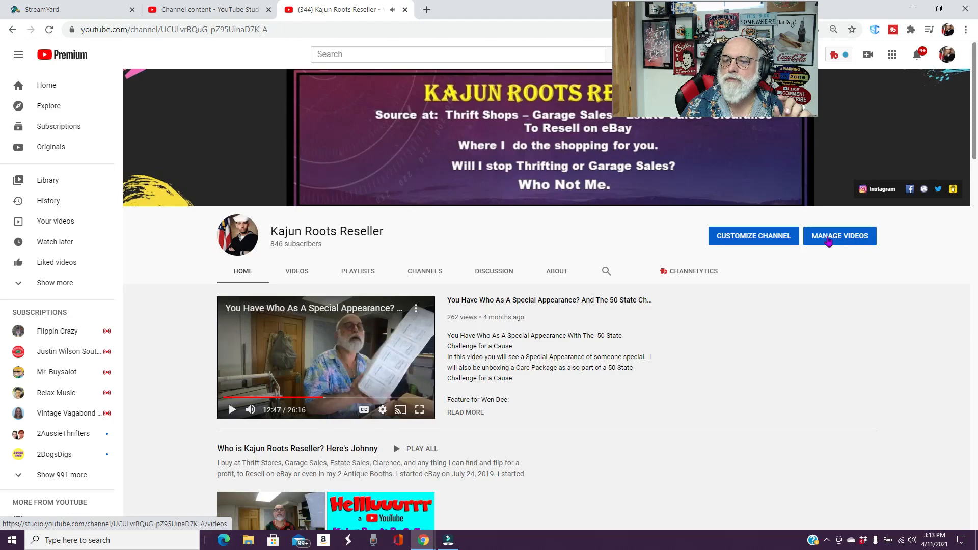
# - Open the channel's video management in YouTube Studio and open the details of the Apr 9, 2021 live stream
pyautogui.click(842, 241)
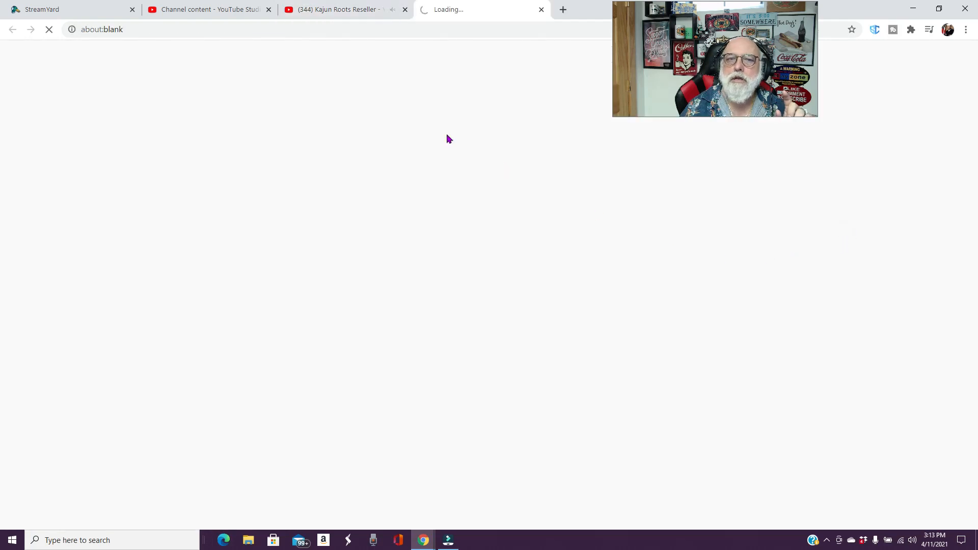
pyautogui.click(241, 11)
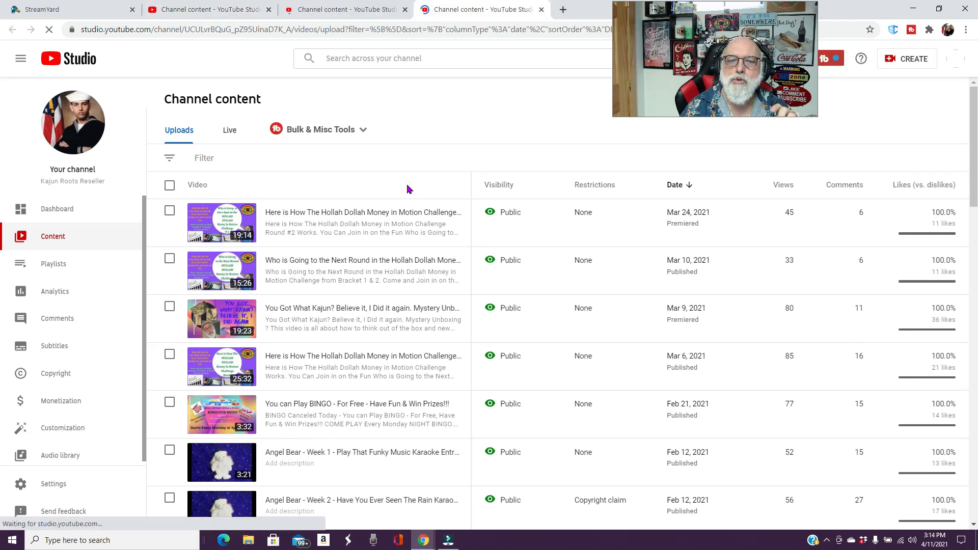
pyautogui.click(228, 135)
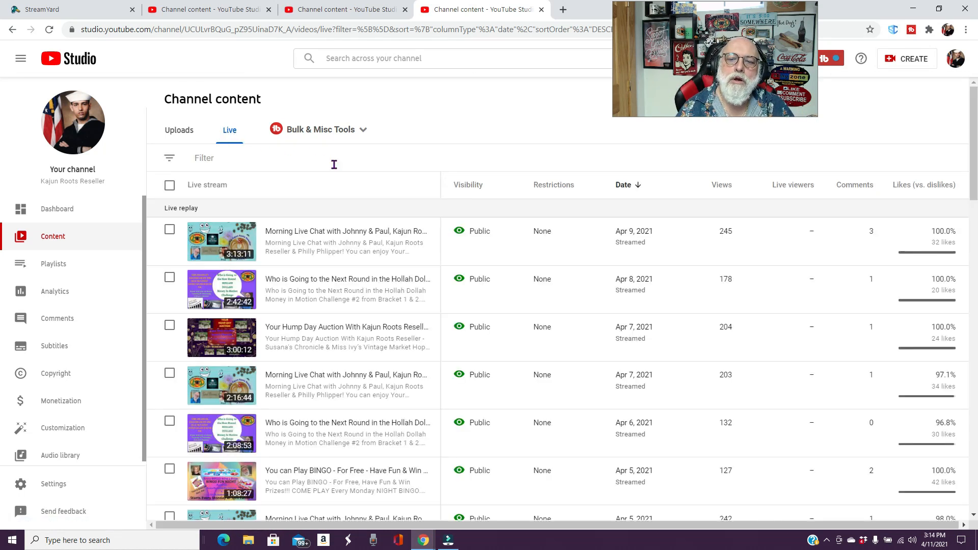
pyautogui.moveTo(284, 245)
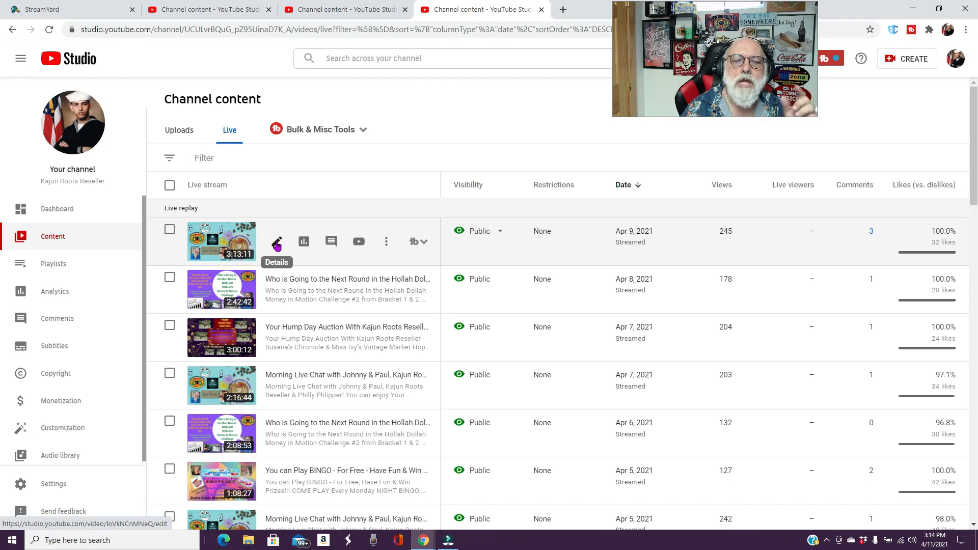
pyautogui.click(277, 244)
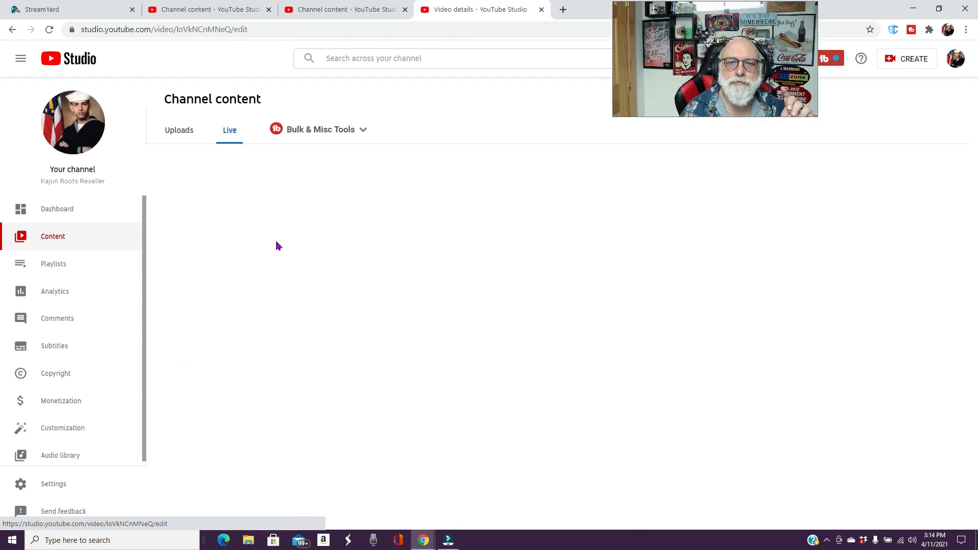
# - Reload the blank Channel content page and move the StreamYard browser tab to second place
pyautogui.click(341, 11)
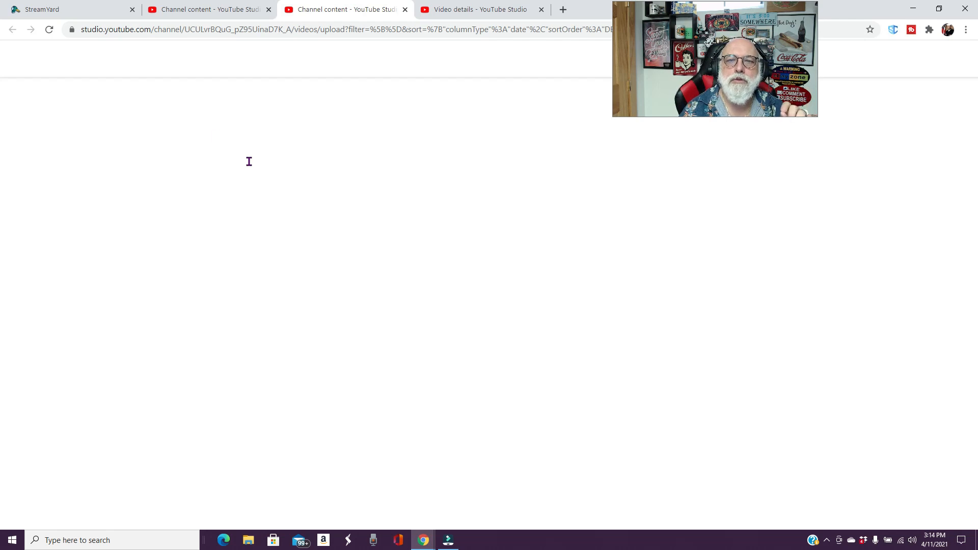
pyautogui.click(49, 29)
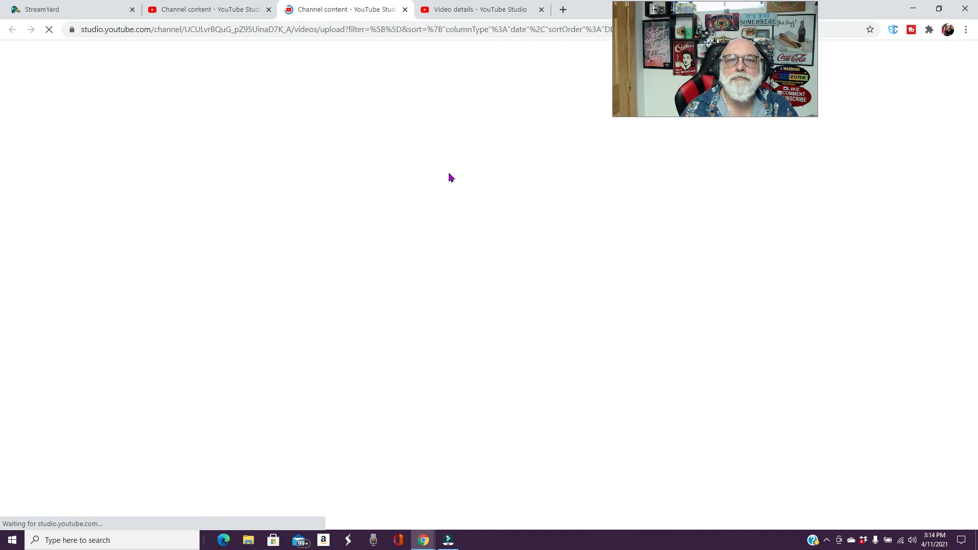
pyautogui.moveTo(88, 11); pyautogui.dragTo(193, 13)
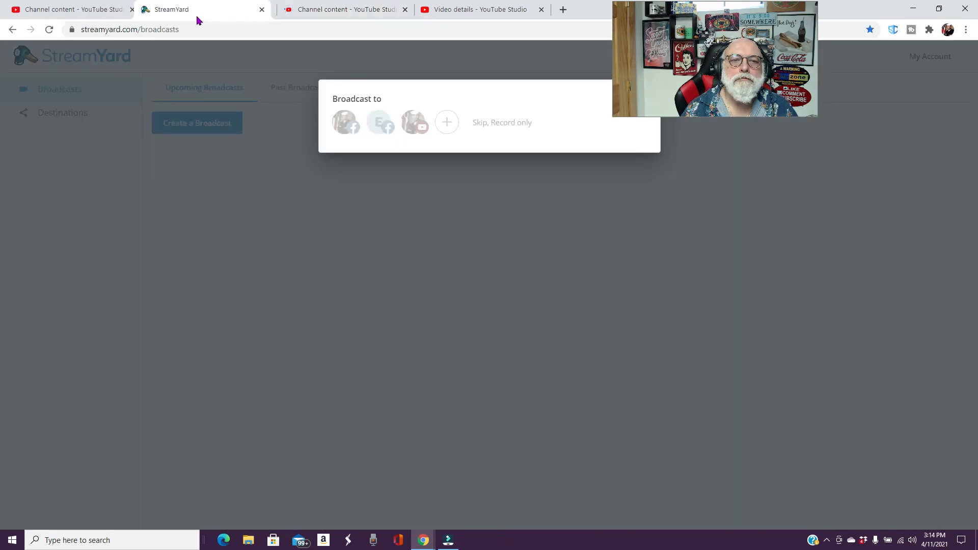
# - In the reloaded Channel content page, open the details of the Apr 9, 2021 live stream
pyautogui.click(340, 11)
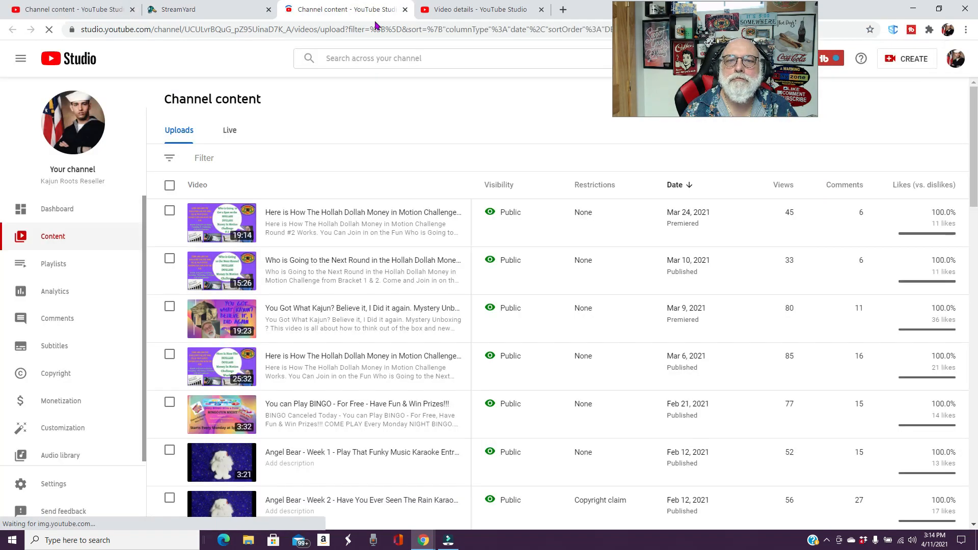
pyautogui.click(230, 133)
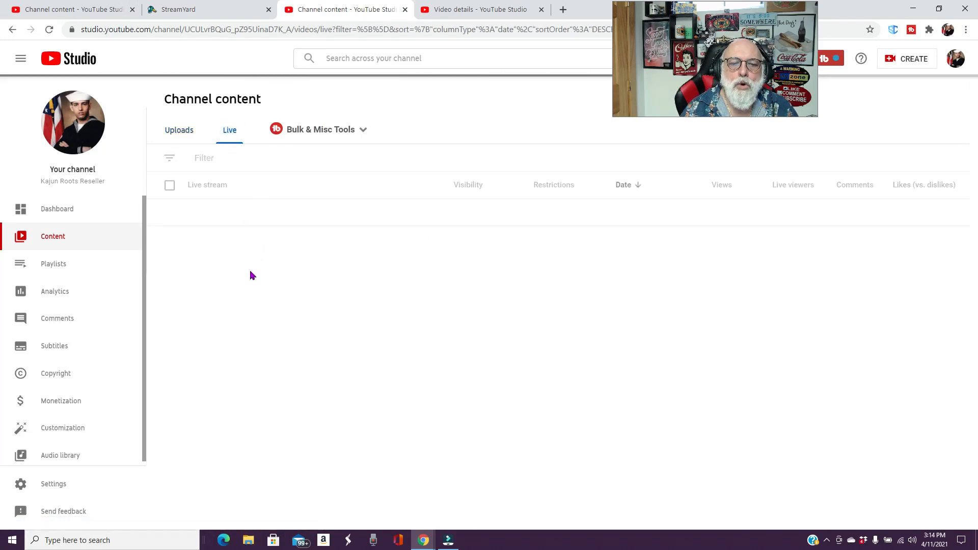
pyautogui.click(277, 242)
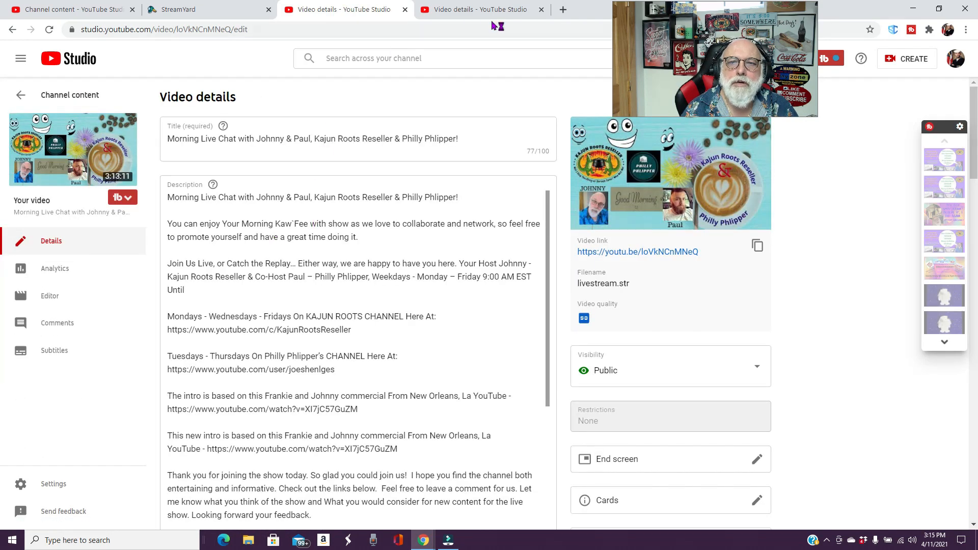
# - Copy the full title of the Morning Live Chat stream from its video details
pyautogui.moveTo(461, 139); pyautogui.dragTo(164, 144)
pyautogui.rightClick(195, 147)
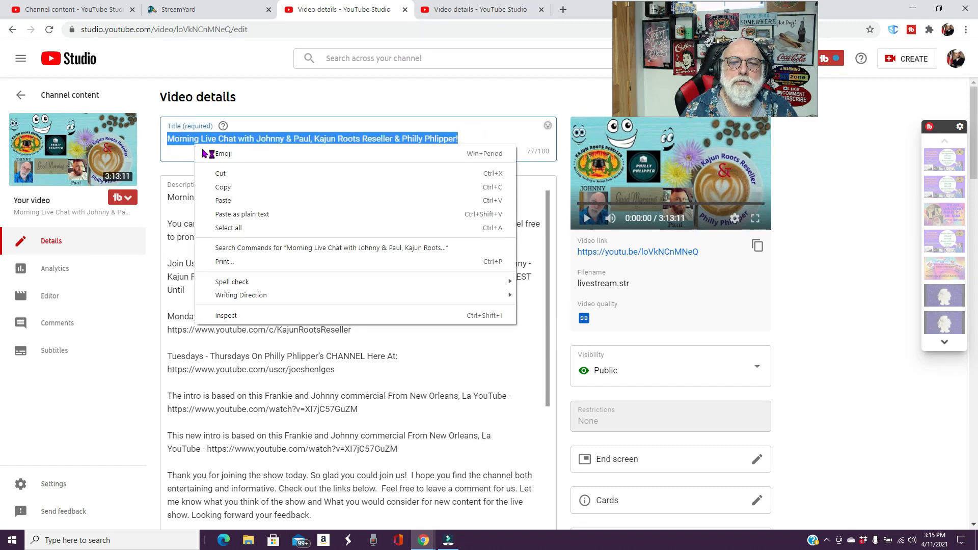
pyautogui.click(234, 188)
# - Copy the entire description of the Morning Live Chat stream from its video details and switch to StreamYard
pyautogui.click(489, 10)
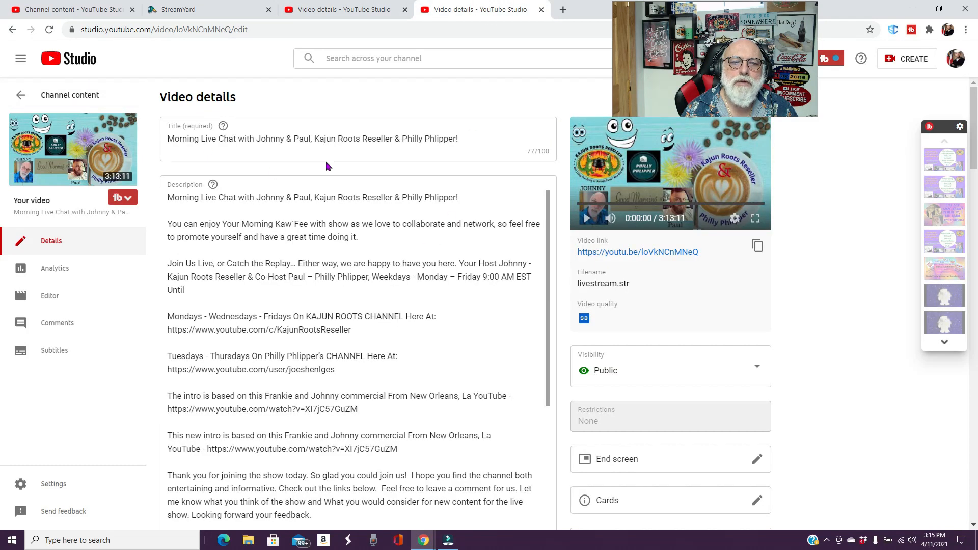
pyautogui.moveTo(167, 196); pyautogui.dragTo(416, 391)
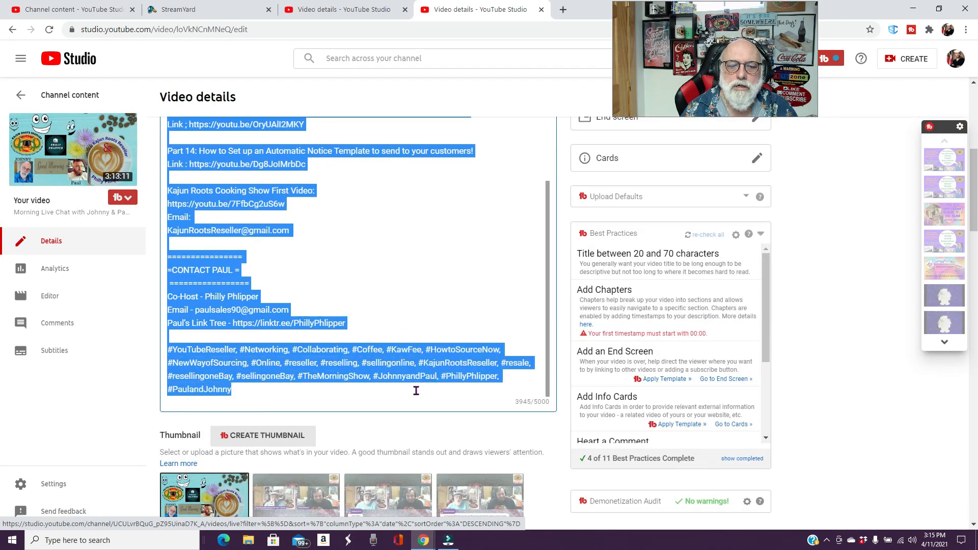
pyautogui.rightClick(272, 313)
pyautogui.click(305, 359)
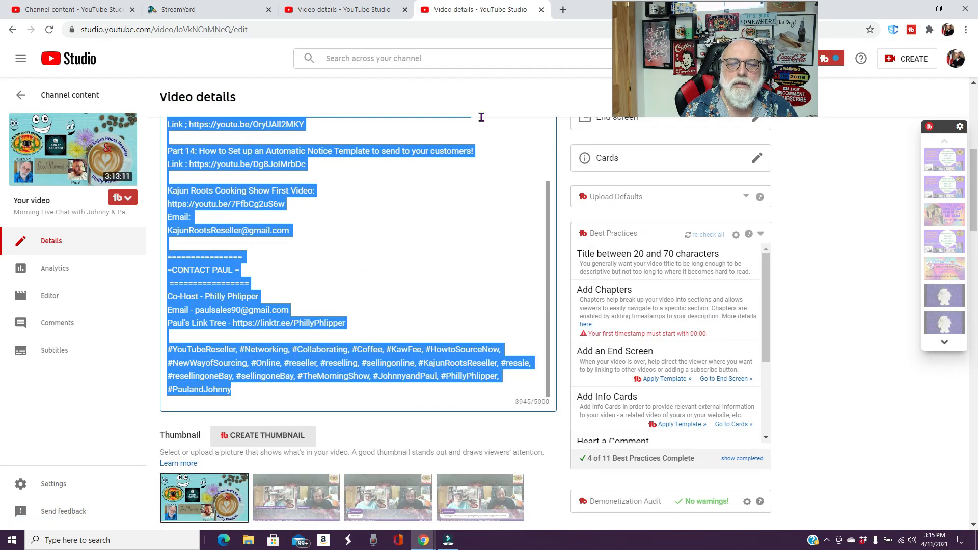
pyautogui.click(212, 18)
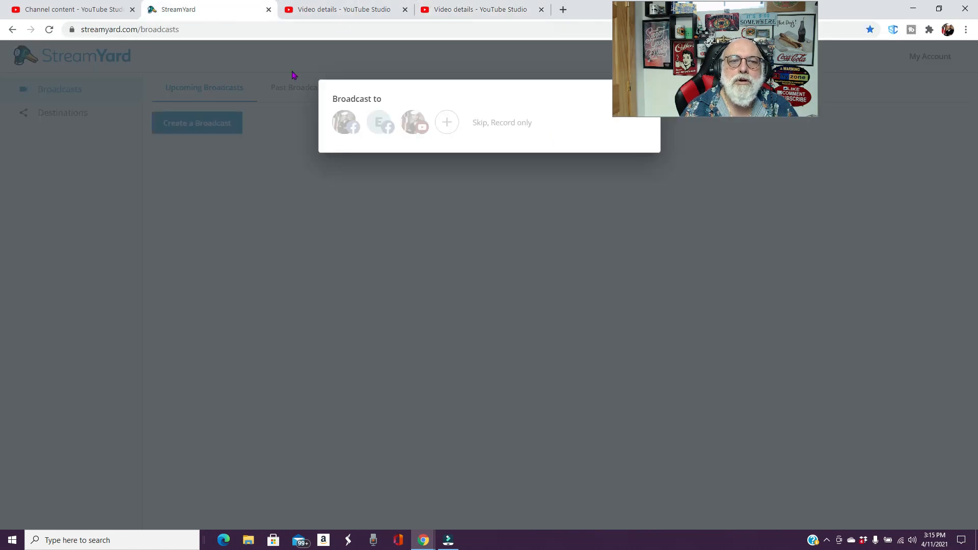
# - Return to the Morning Live Chat stream's video details and copy its full title again
pyautogui.click(347, 10)
pyautogui.tripleClick(336, 139)
pyautogui.rightClick(334, 144)
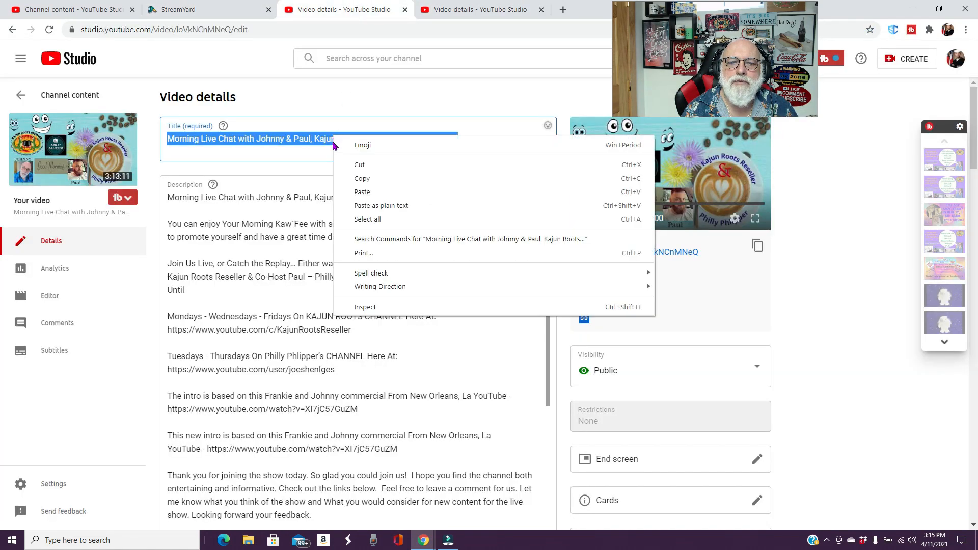
pyautogui.click(357, 180)
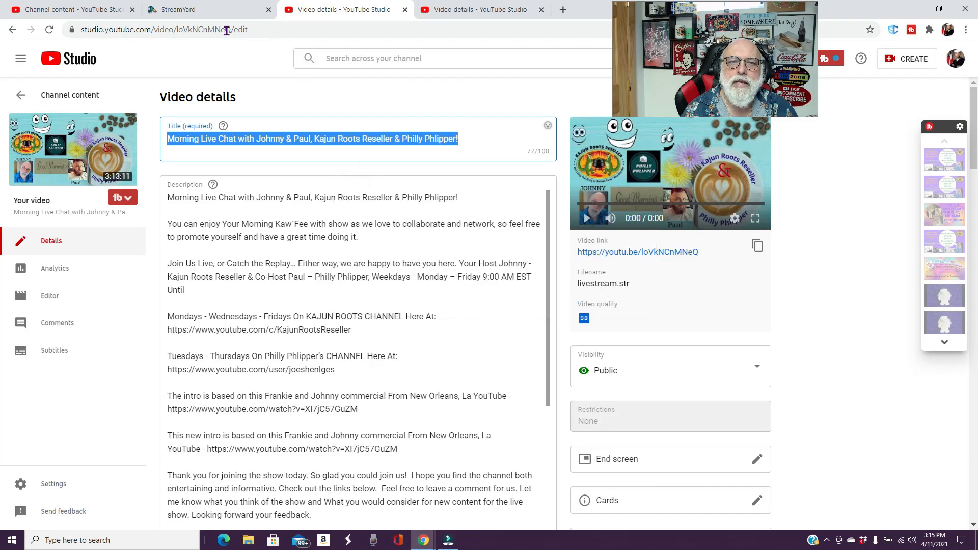
# - In StreamYard, choose the Kajun Roots Reseller YouTube channel and the personal Facebook profile as broadcast destinations
pyautogui.click(219, 15)
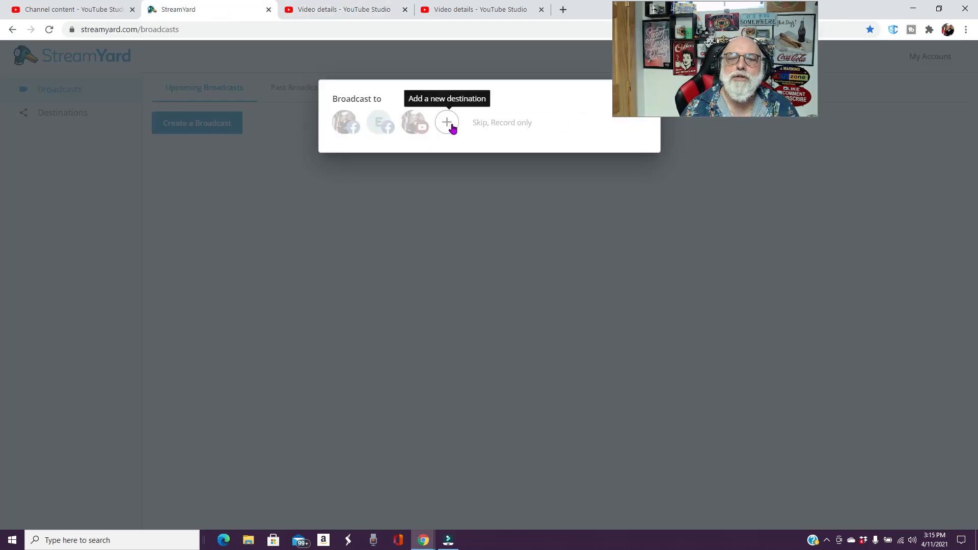
pyautogui.click(413, 123)
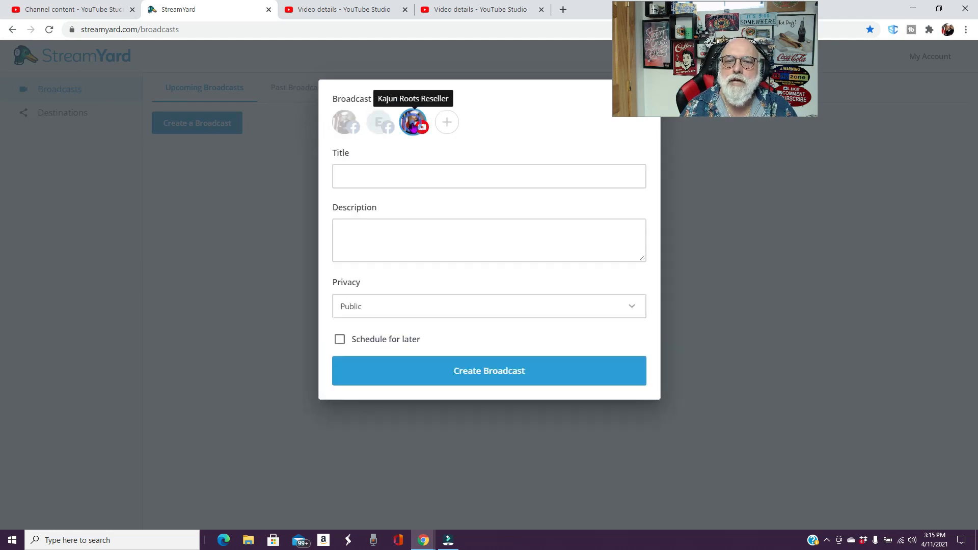
pyautogui.click(340, 128)
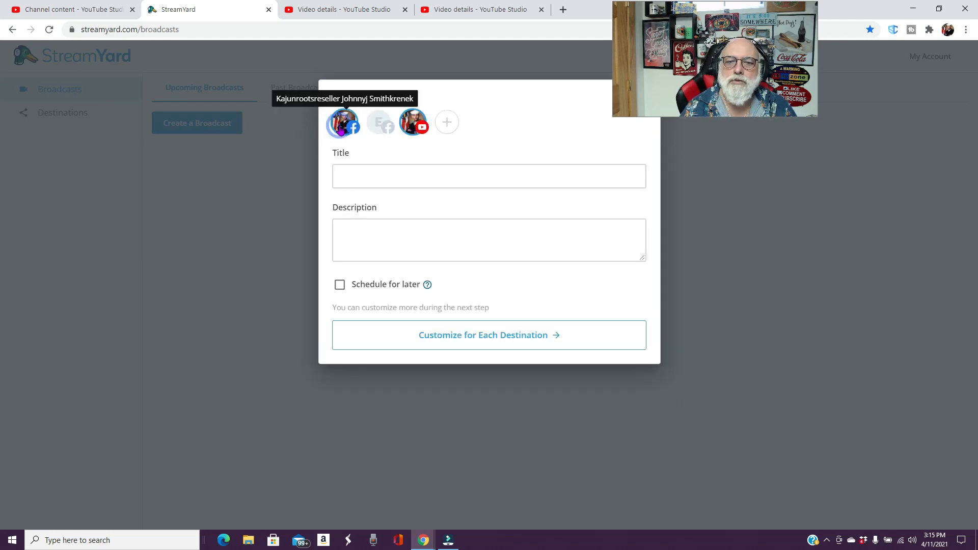
# - Paste the copied stream title as the title of the new broadcast
pyautogui.click(353, 172)
pyautogui.rightClick(354, 174)
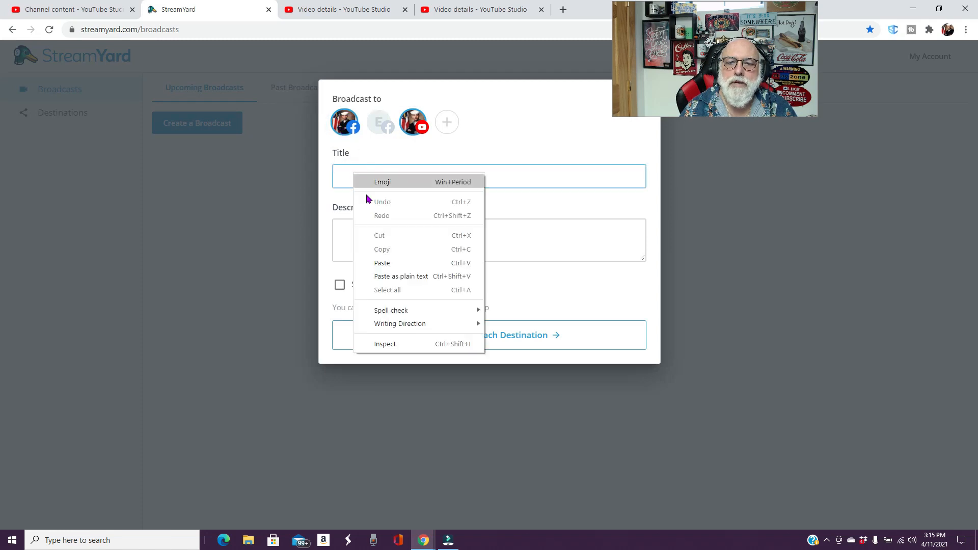
pyautogui.click(385, 262)
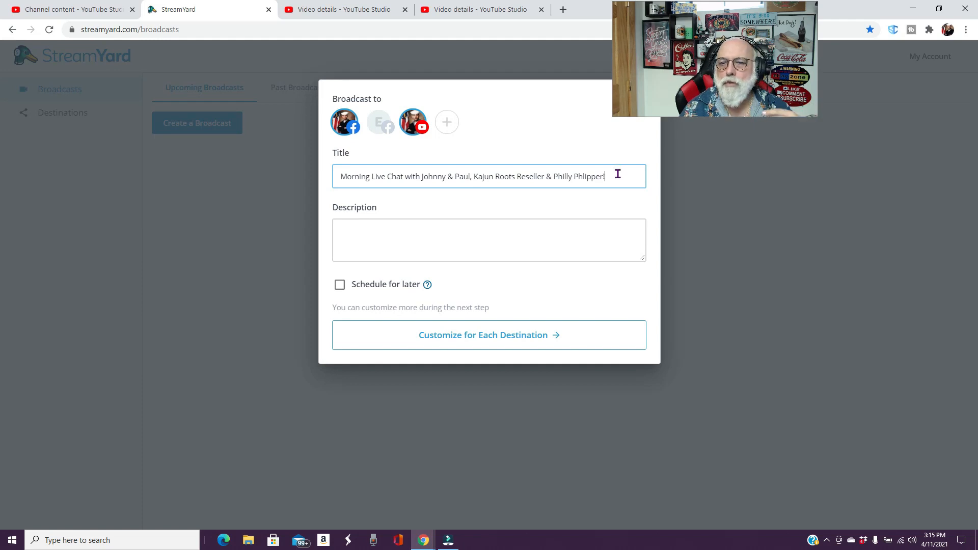
# - Copy the selected description from the stream's video details and paste it as the StreamYard broadcast description
pyautogui.click(338, 229)
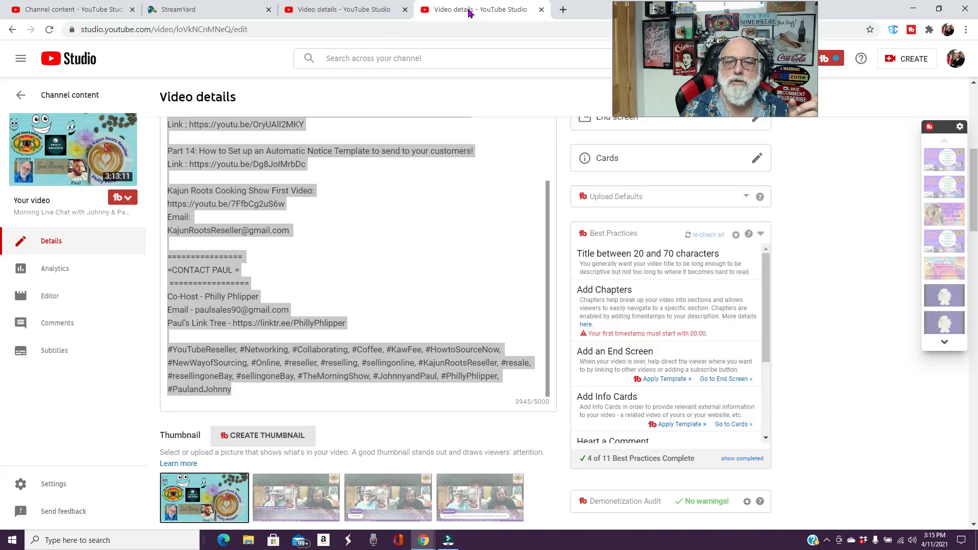
pyautogui.rightClick(254, 167)
pyautogui.click(288, 214)
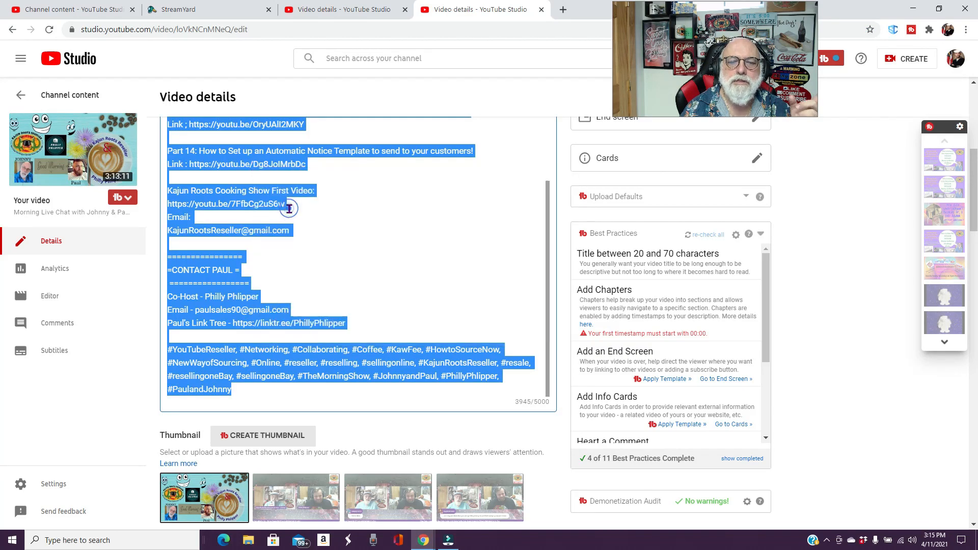
pyautogui.click(232, 16)
pyautogui.rightClick(346, 230)
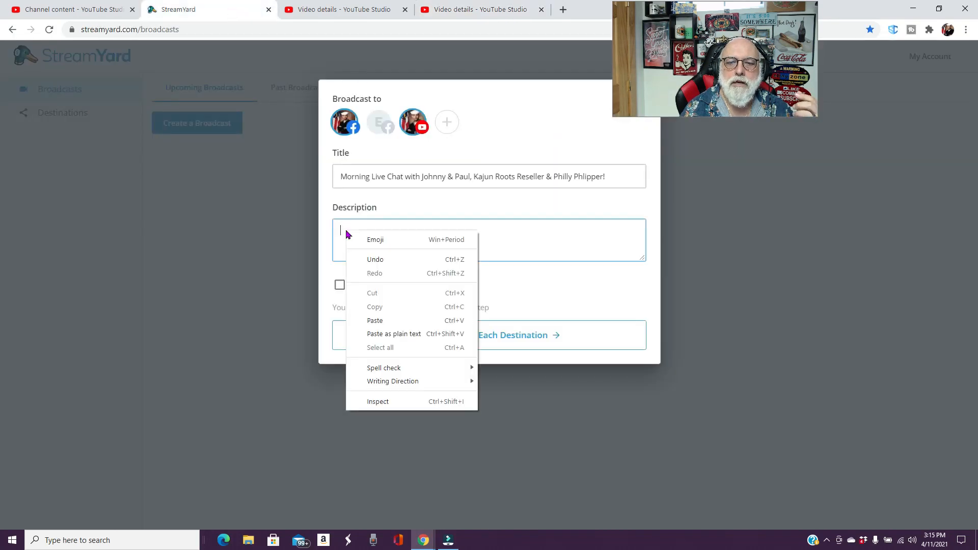
pyautogui.click(380, 319)
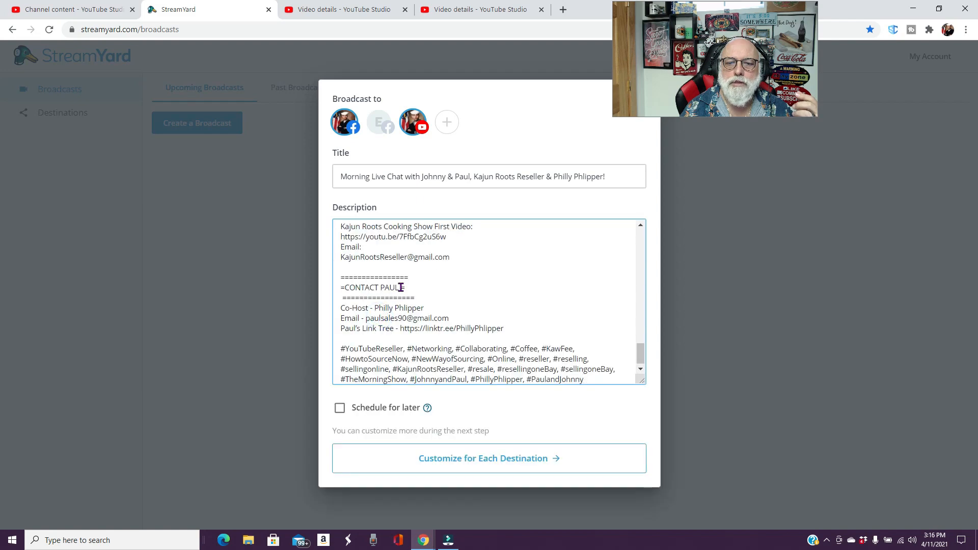
# - Review the pasted broadcast description from its opening lines through the links and contact details to the closing hashtags
pyautogui.scroll(15, 399, 284)
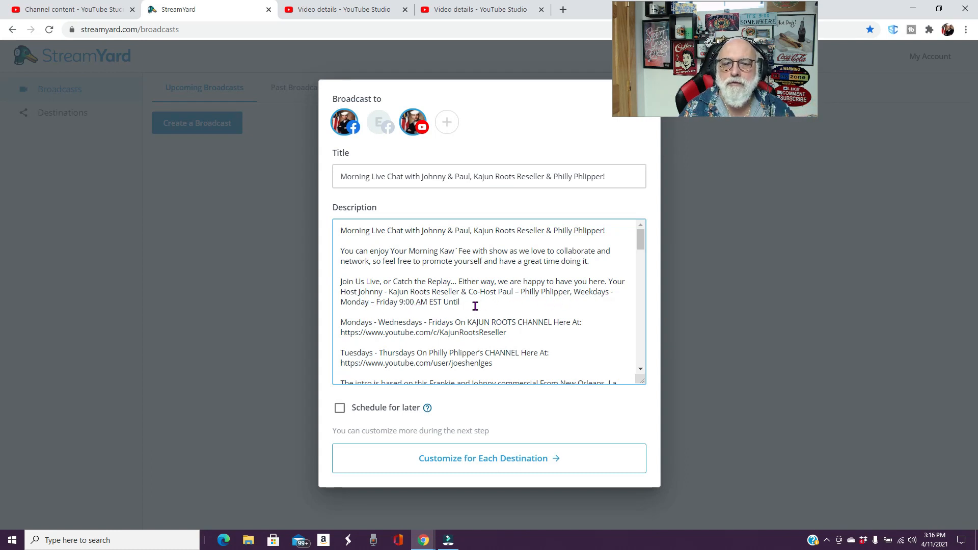
pyautogui.scroll(-1, 476, 306)
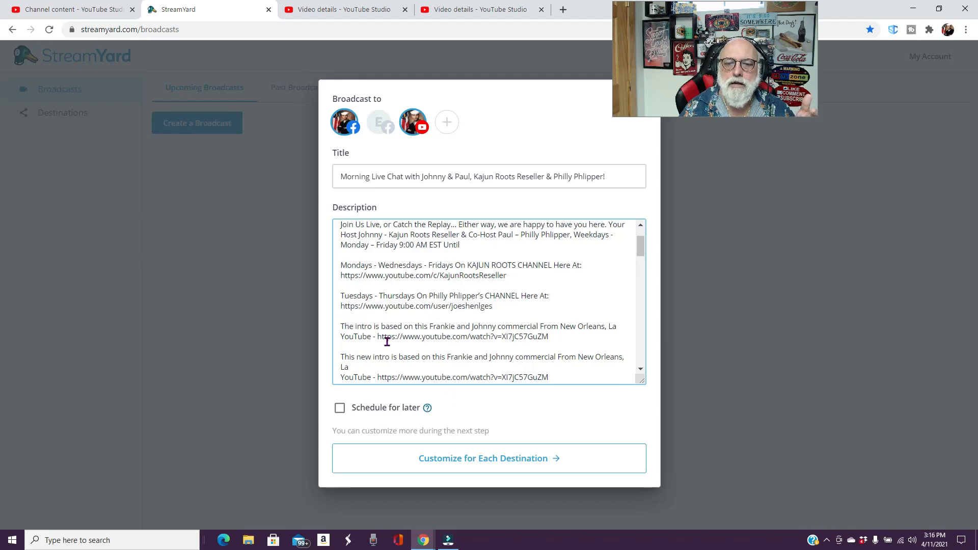
pyautogui.scroll(-2, 451, 340)
pyautogui.scroll(-1, 452, 339)
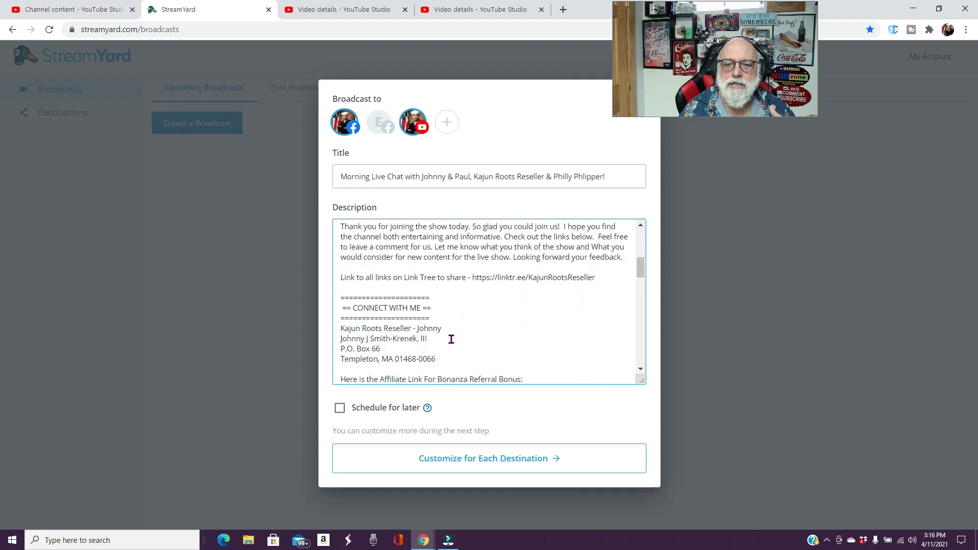
pyautogui.scroll(-1, 444, 328)
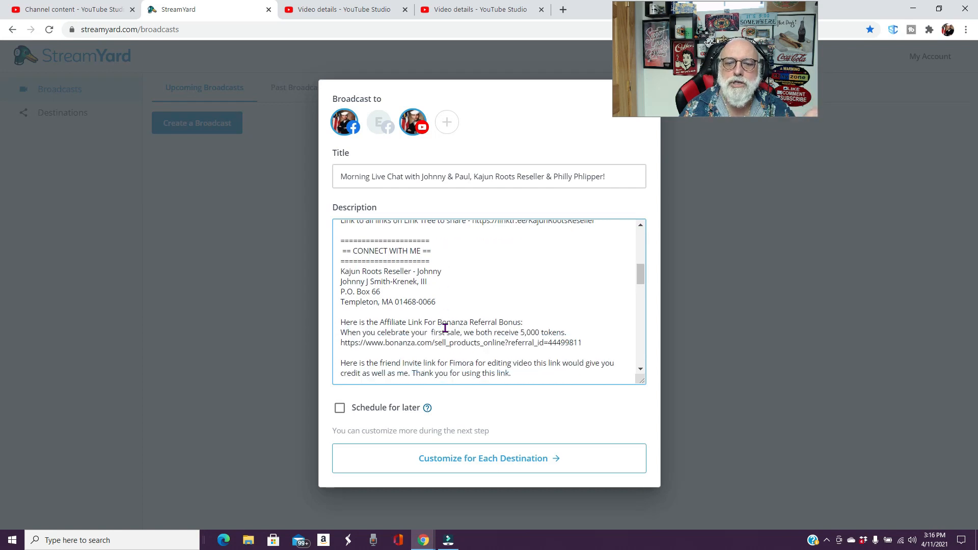
pyautogui.scroll(-2, 445, 328)
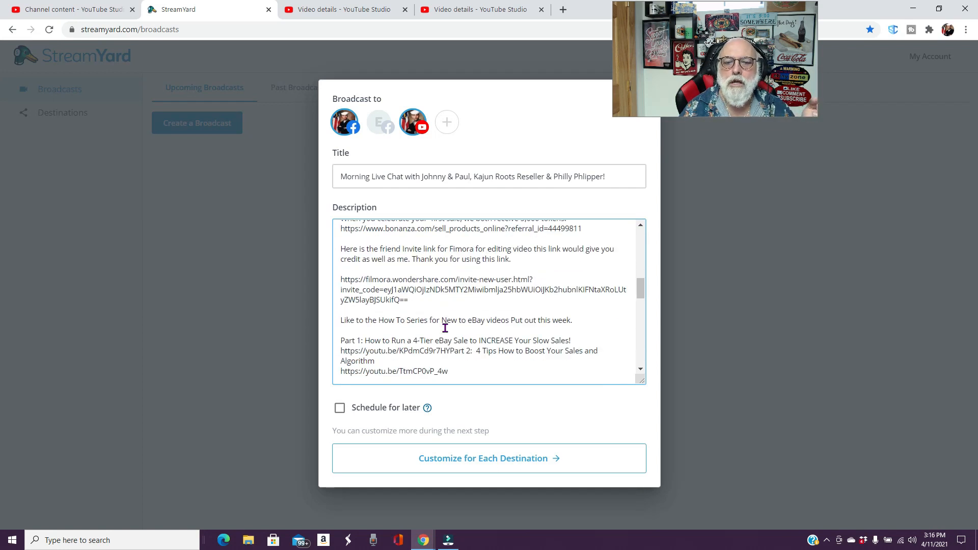
pyautogui.scroll(-1, 445, 328)
pyautogui.scroll(-2, 445, 328)
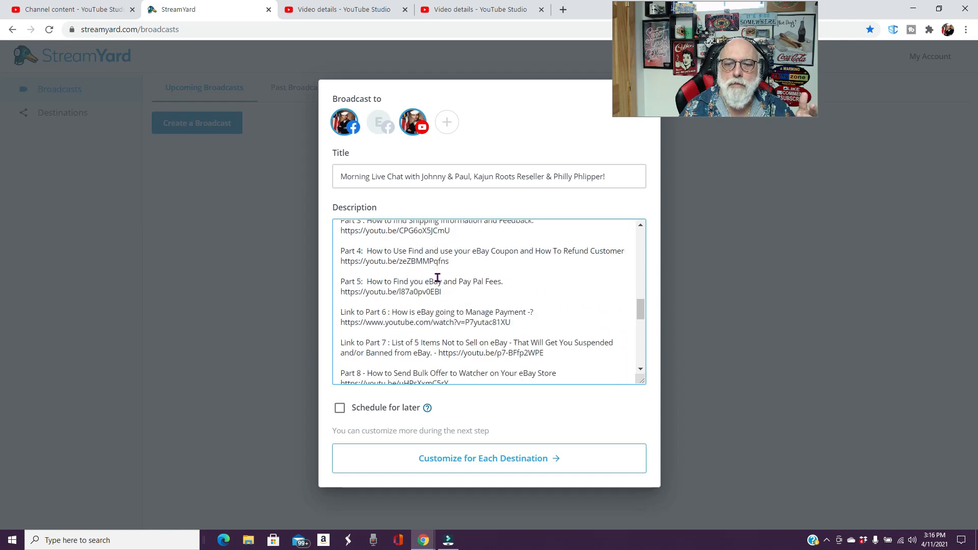
pyautogui.scroll(-9, 437, 277)
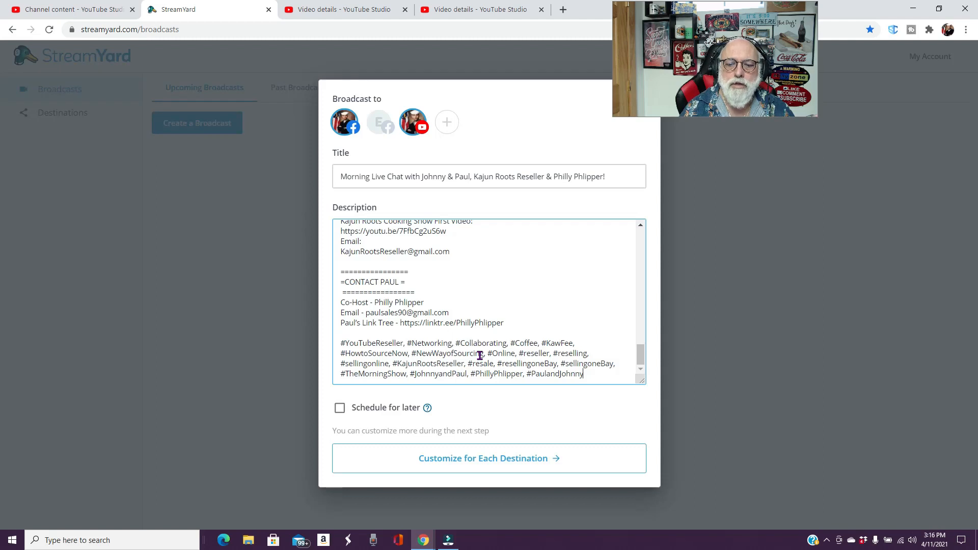
# - Enable Schedule for later and add the new co-host thumbnail from the clips and pics subfolder of the Kajun Morning Coffee Live Show folder
pyautogui.click(339, 408)
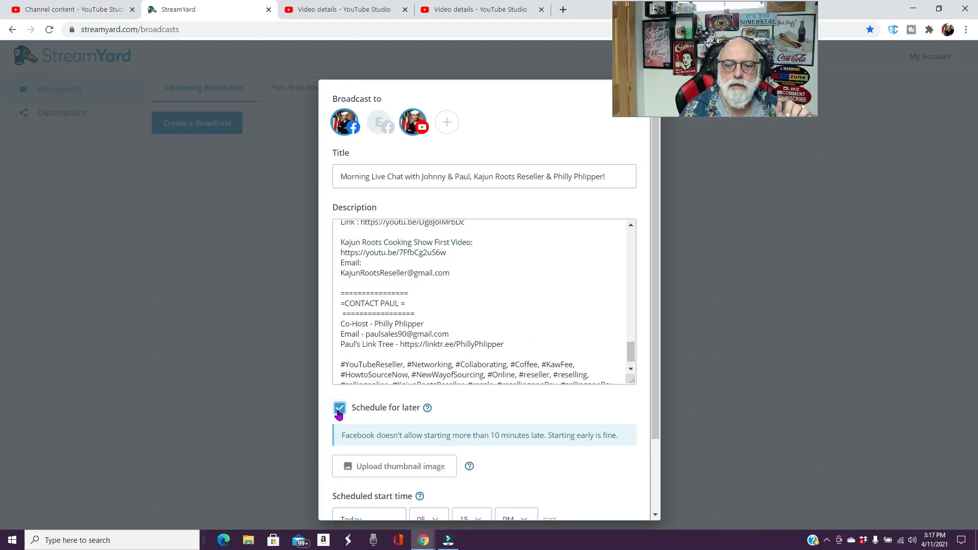
pyautogui.scroll(-1, 341, 412)
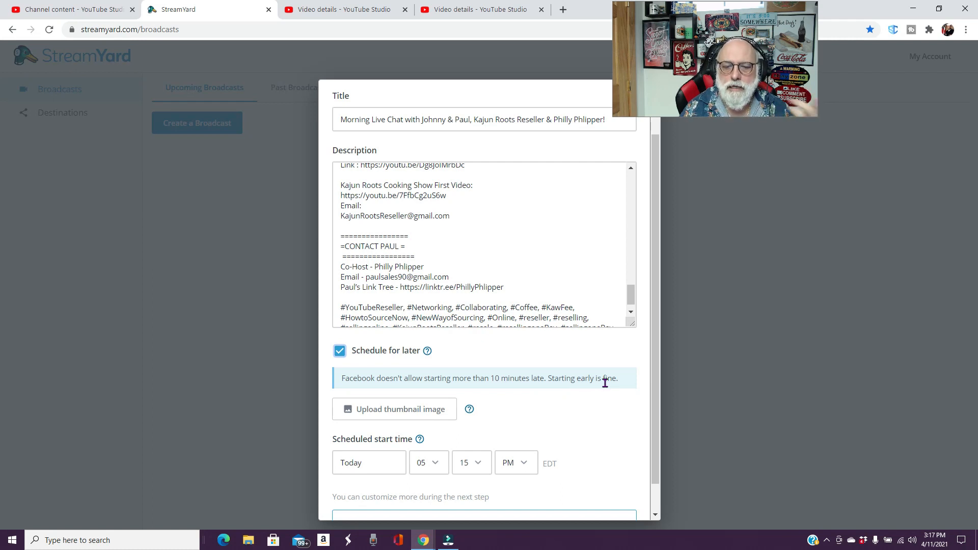
pyautogui.click(400, 414)
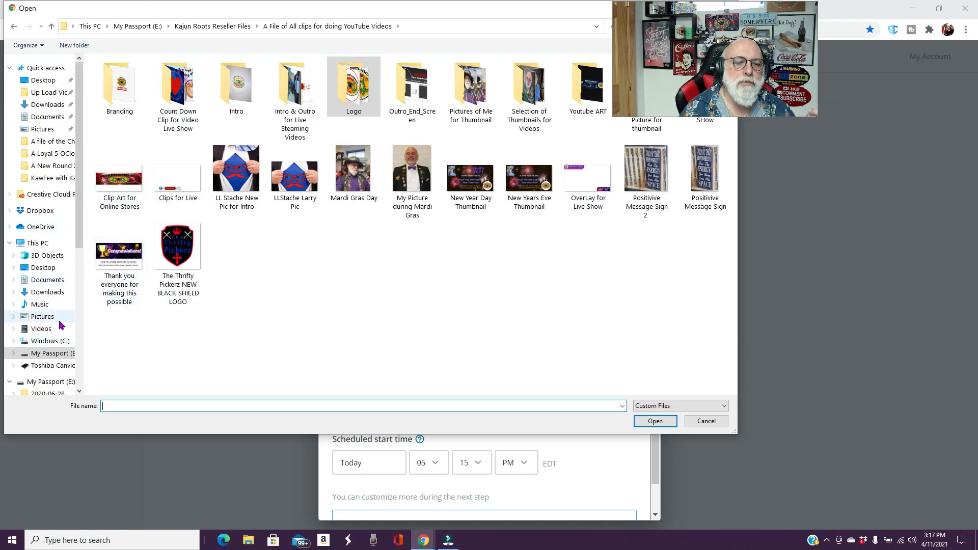
pyautogui.scroll(-2, 44, 335)
pyautogui.click(49, 361)
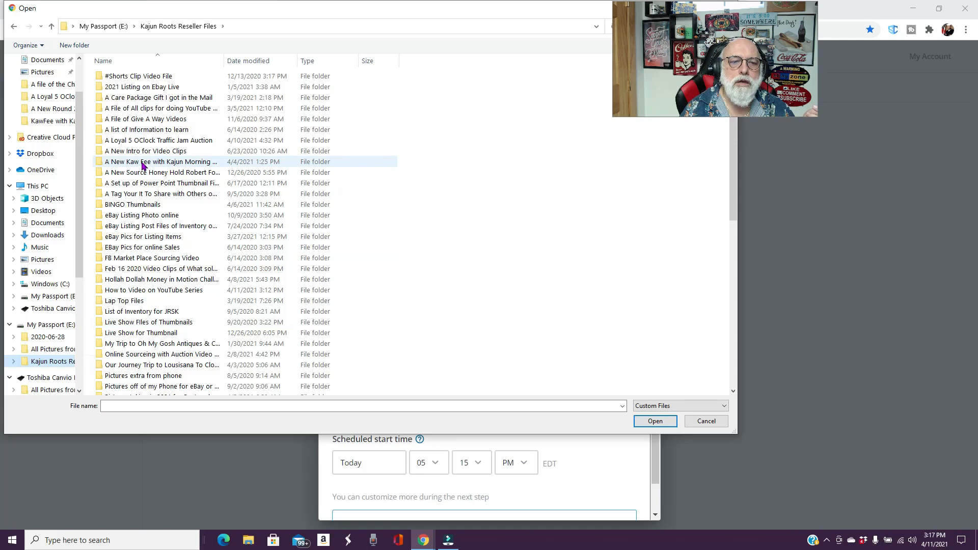
pyautogui.doubleClick(162, 162)
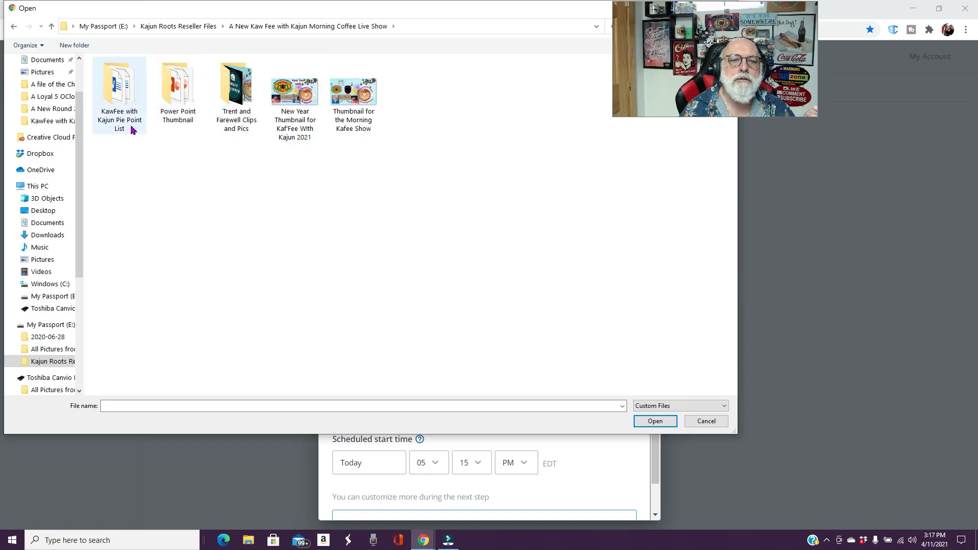
pyautogui.doubleClick(224, 126)
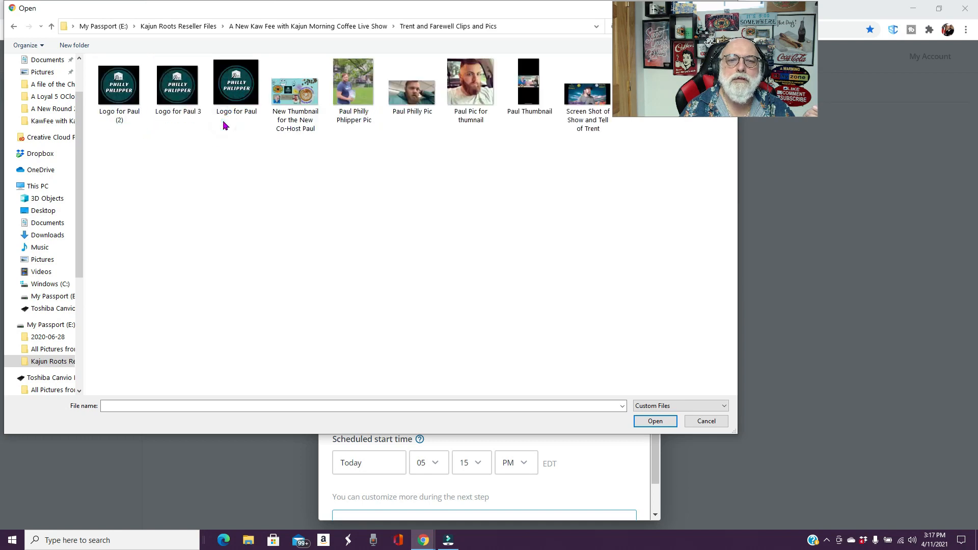
pyautogui.doubleClick(287, 98)
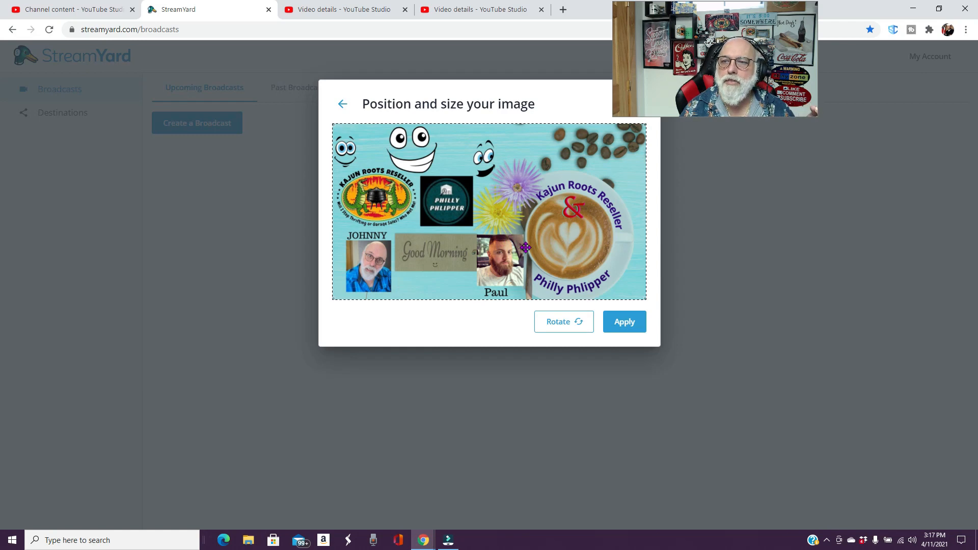
pyautogui.click(622, 328)
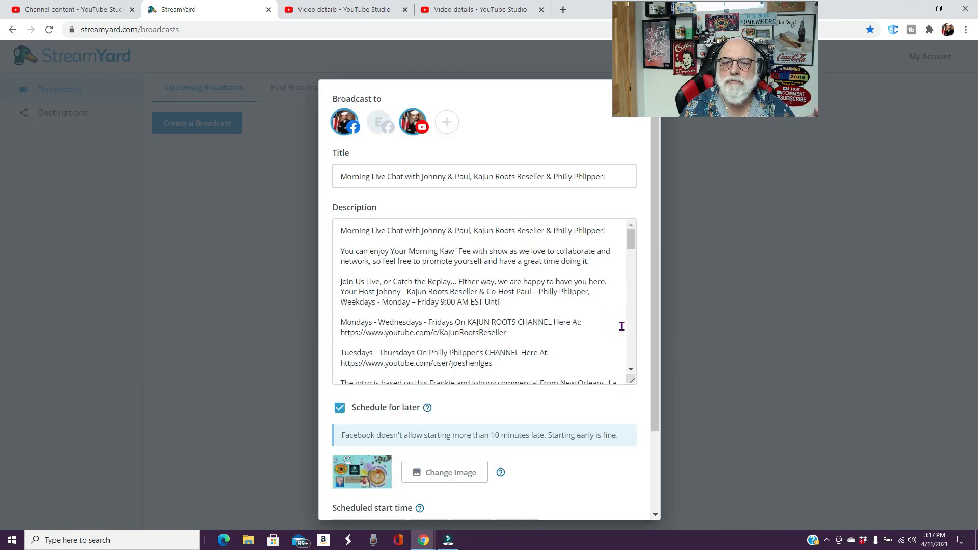
# - Set the scheduled start time to Apr 12, 2021, 09:00 AM and create the broadcast for the chosen destinations
pyautogui.scroll(-2, 637, 357)
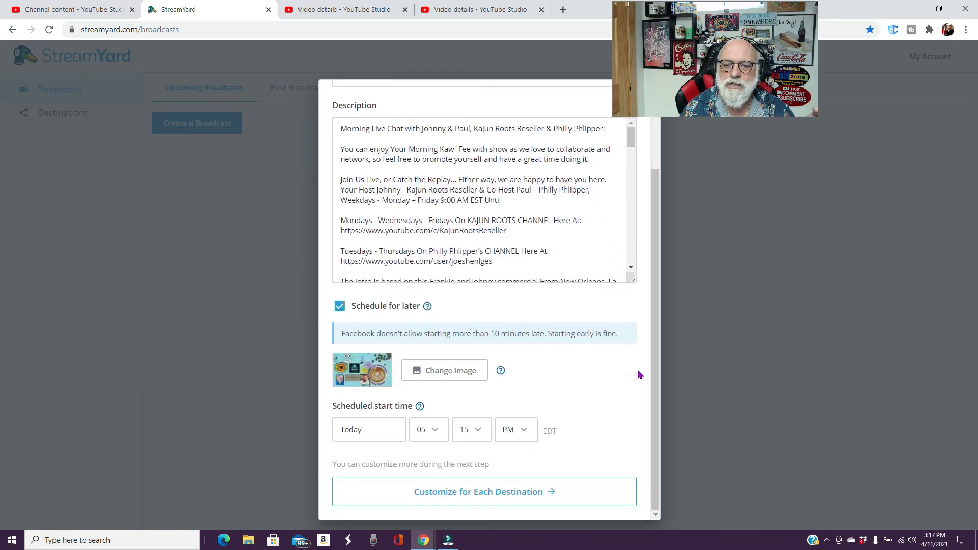
pyautogui.click(378, 429)
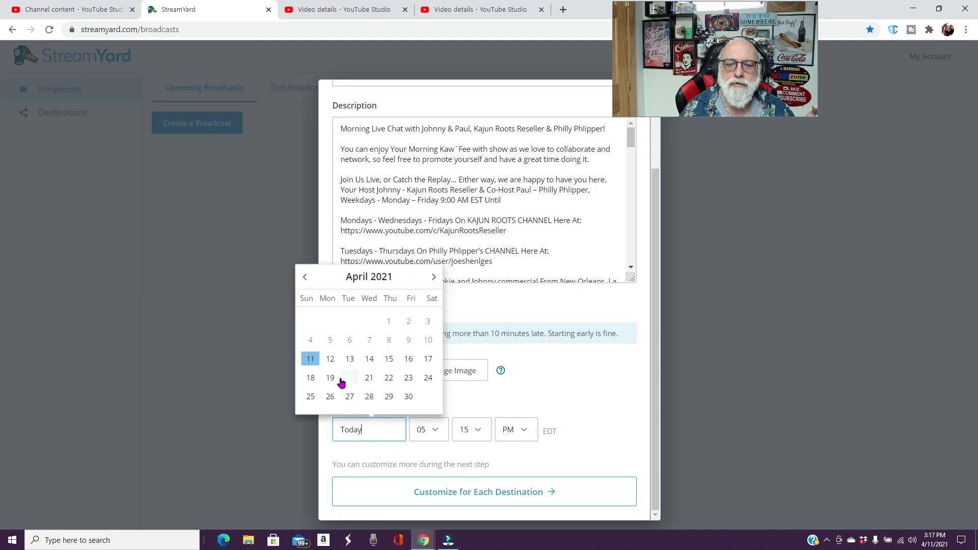
pyautogui.click(330, 361)
pyautogui.click(428, 430)
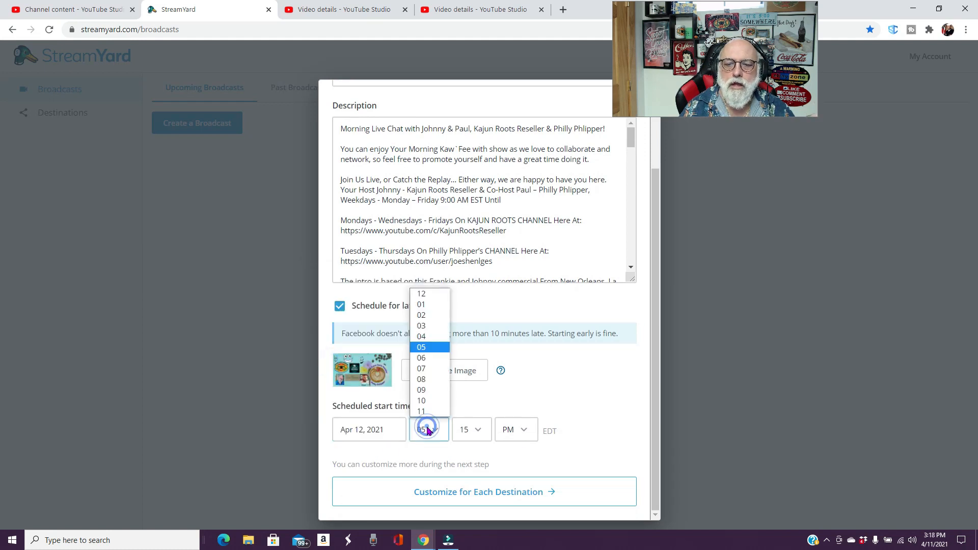
pyautogui.click(434, 390)
pyautogui.click(470, 429)
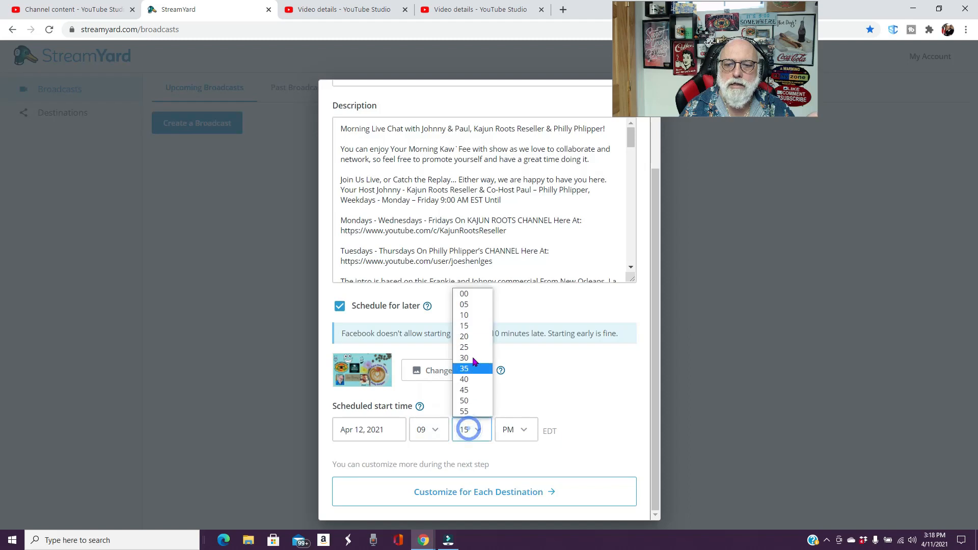
pyautogui.click(470, 292)
pyautogui.click(512, 429)
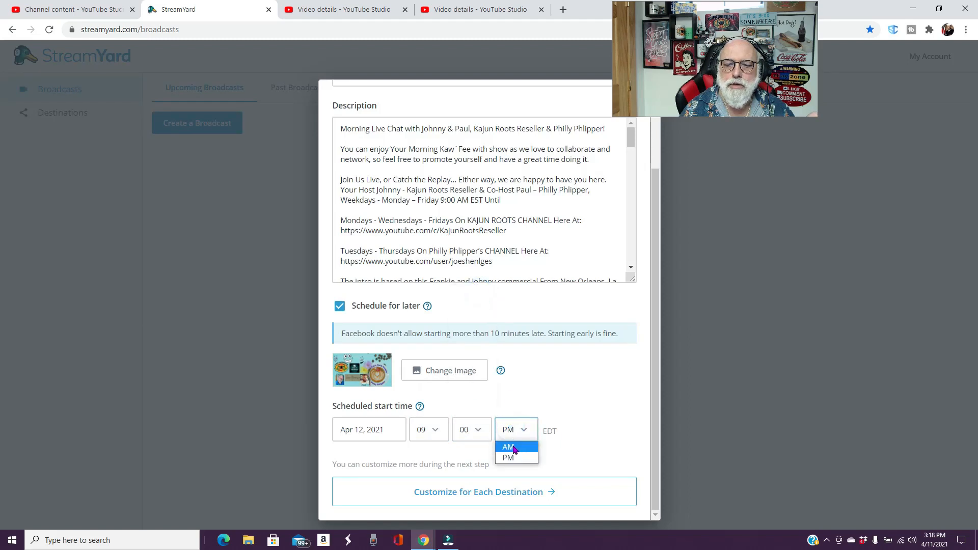
pyautogui.click(511, 446)
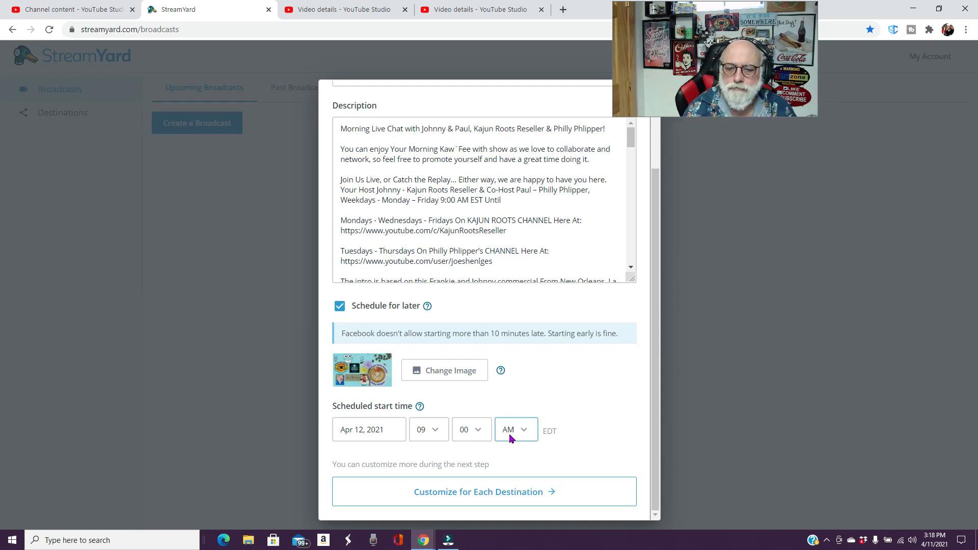
pyautogui.click(469, 496)
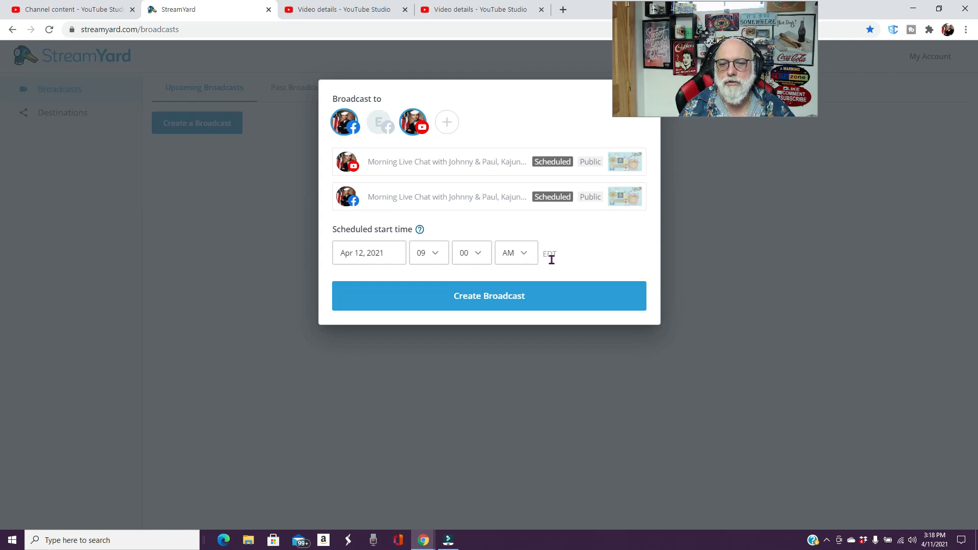
pyautogui.click(507, 297)
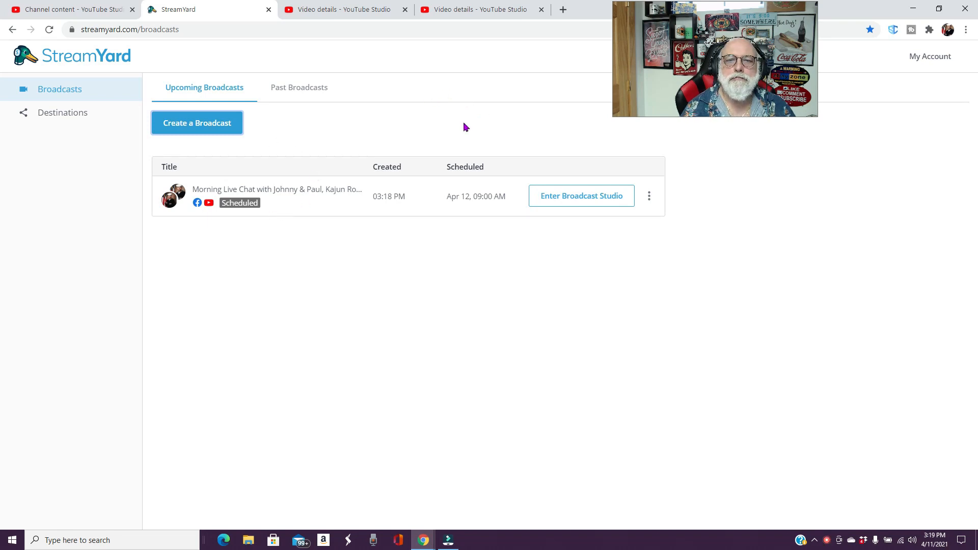
# - Start another new broadcast with only the Kajun Roots Reseller YouTube channel as its destination
pyautogui.click(202, 124)
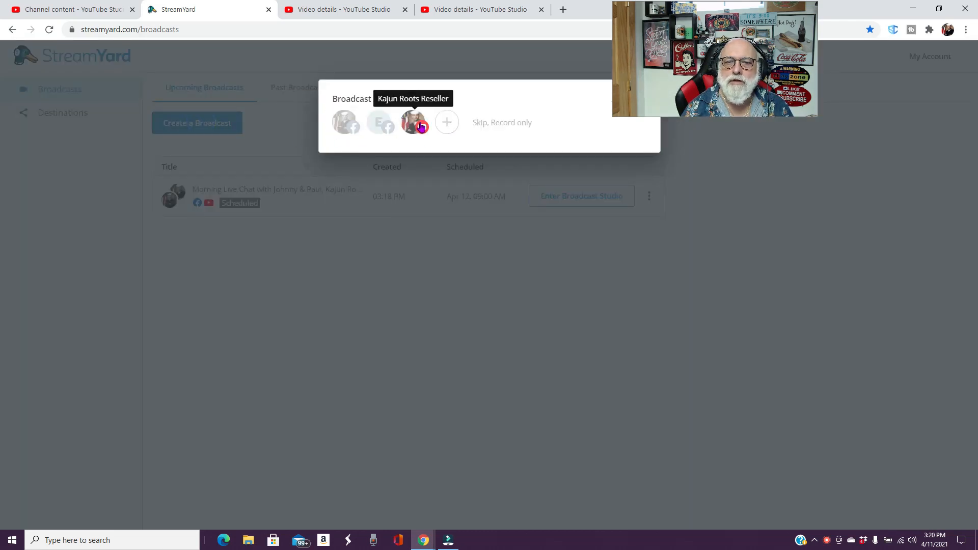
pyautogui.click(417, 127)
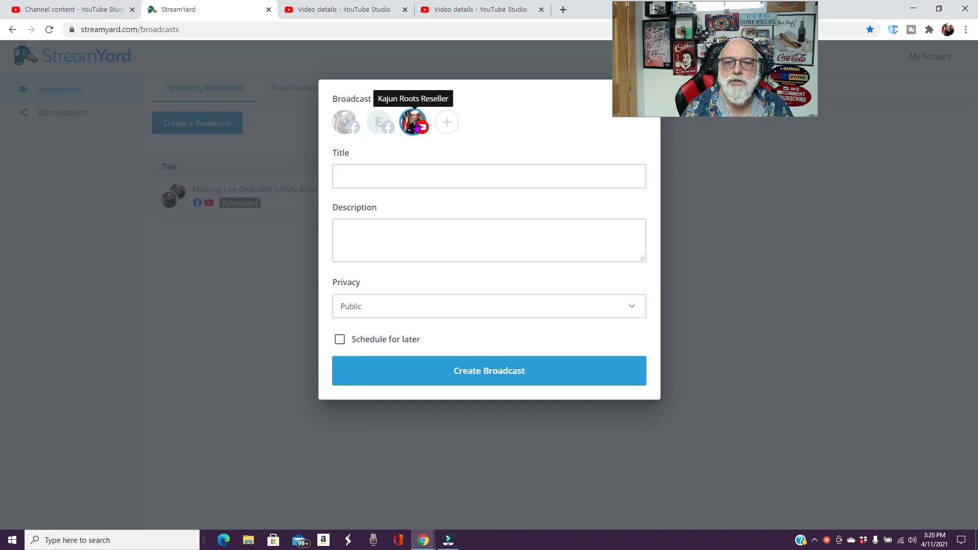
# - In both YouTube Studio tabs, return to the live stream list and open the video details of the Apr 7 Hump Day Auction stream
pyautogui.click(341, 10)
pyautogui.hotkey('ctrl', 'a')
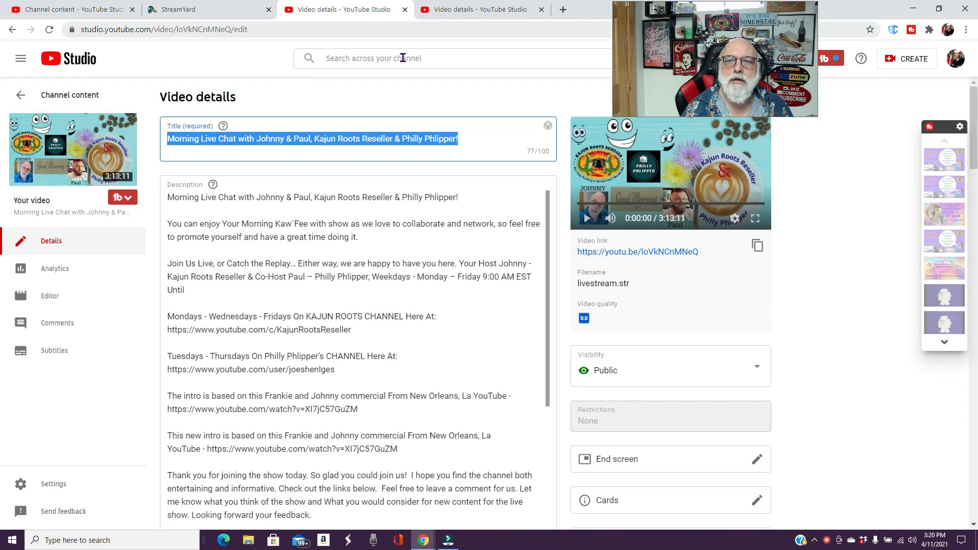
pyautogui.click(470, 10)
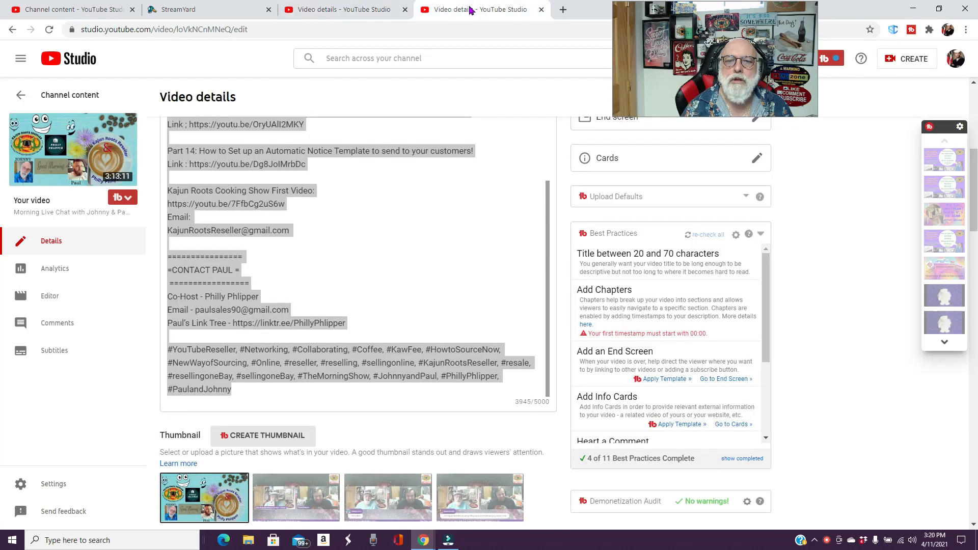
pyautogui.click(78, 98)
pyautogui.click(324, 10)
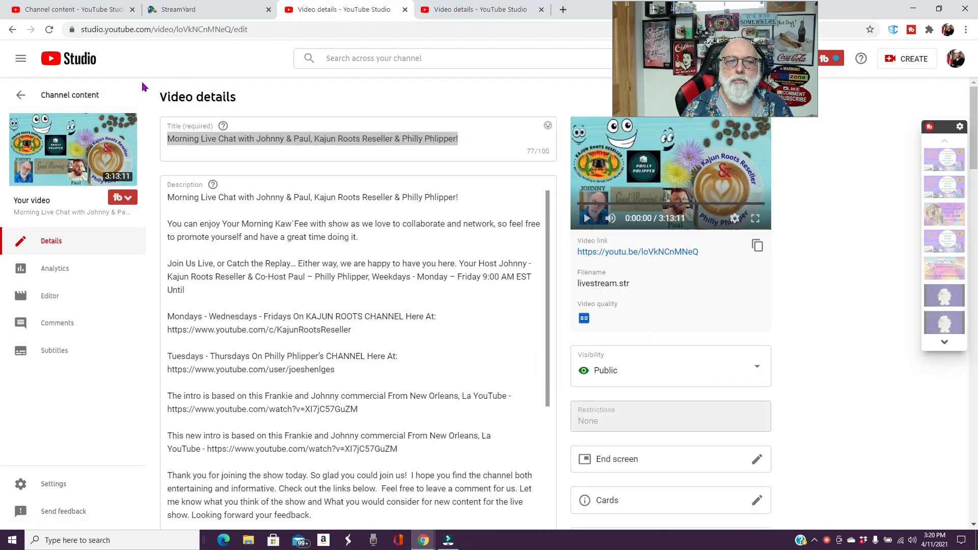
pyautogui.click(80, 97)
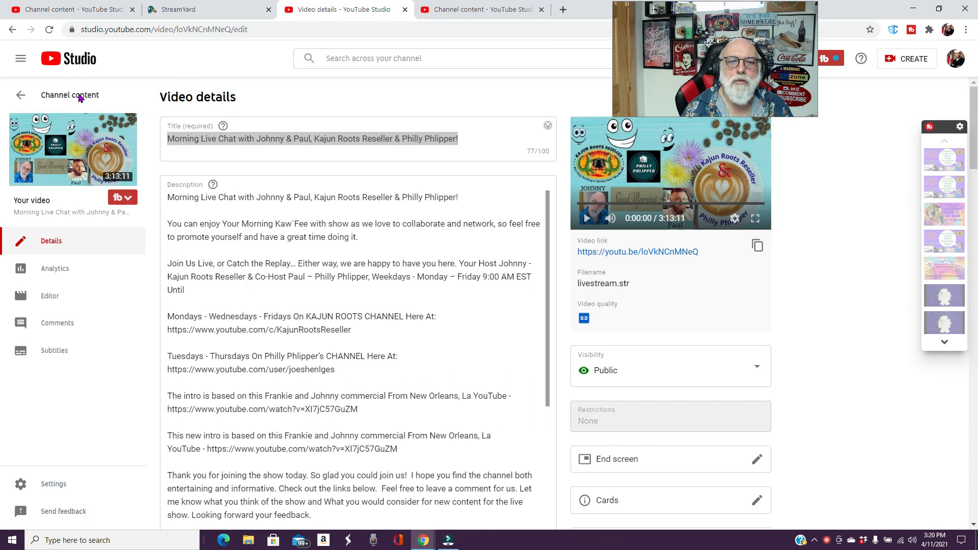
pyautogui.click(81, 99)
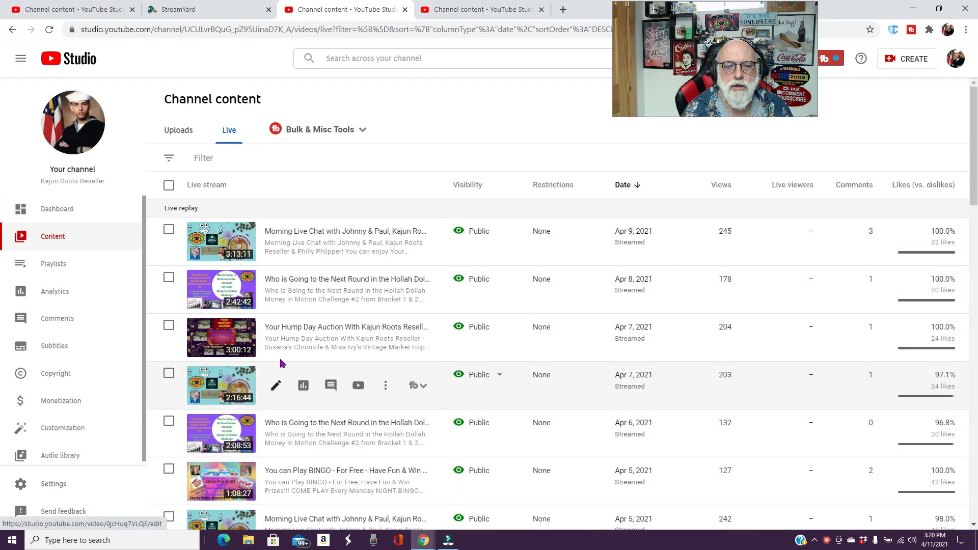
pyautogui.click(294, 322)
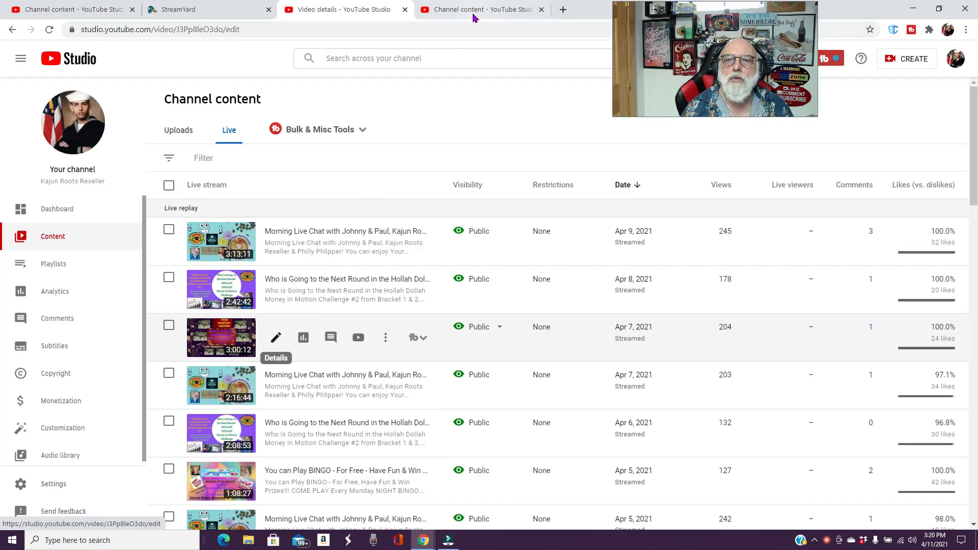
pyautogui.click(473, 14)
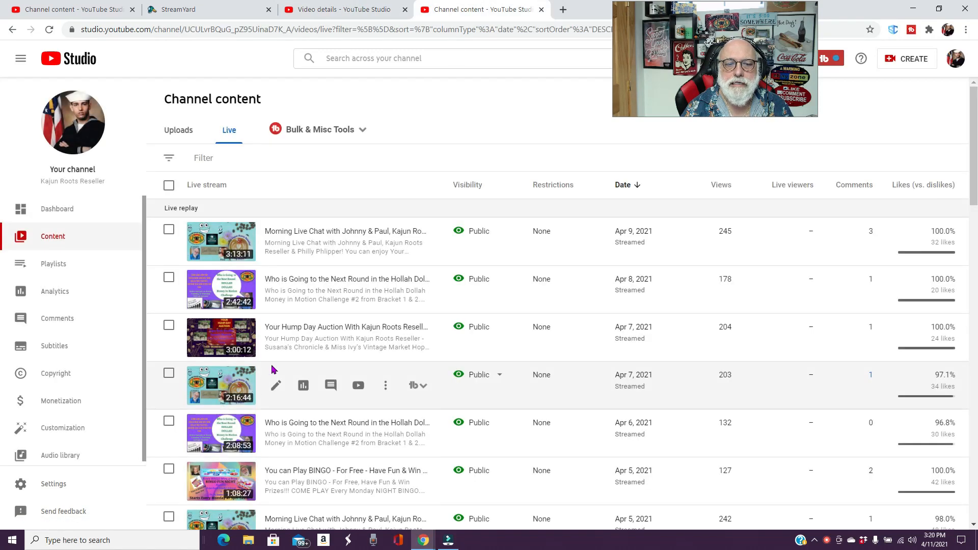
pyautogui.scroll(-1, 272, 448)
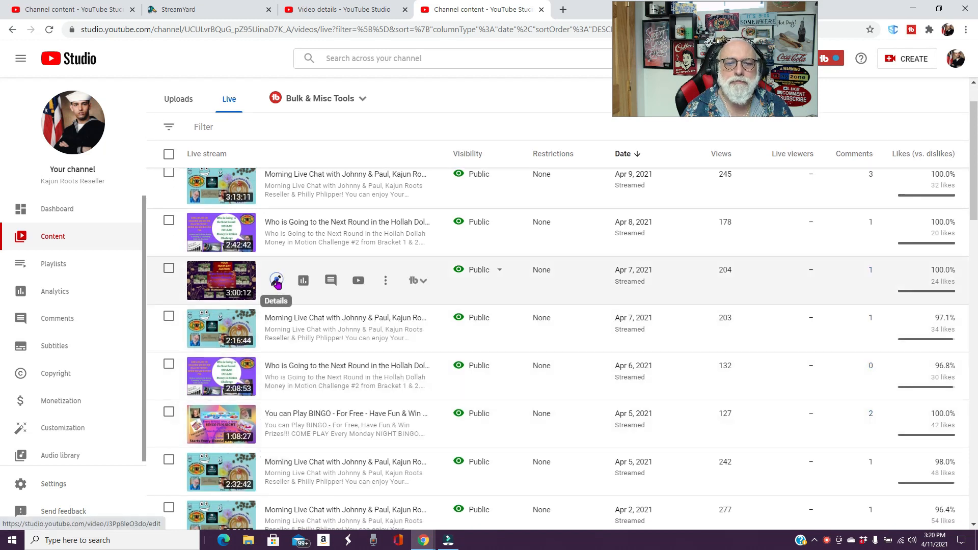
pyautogui.click(276, 283)
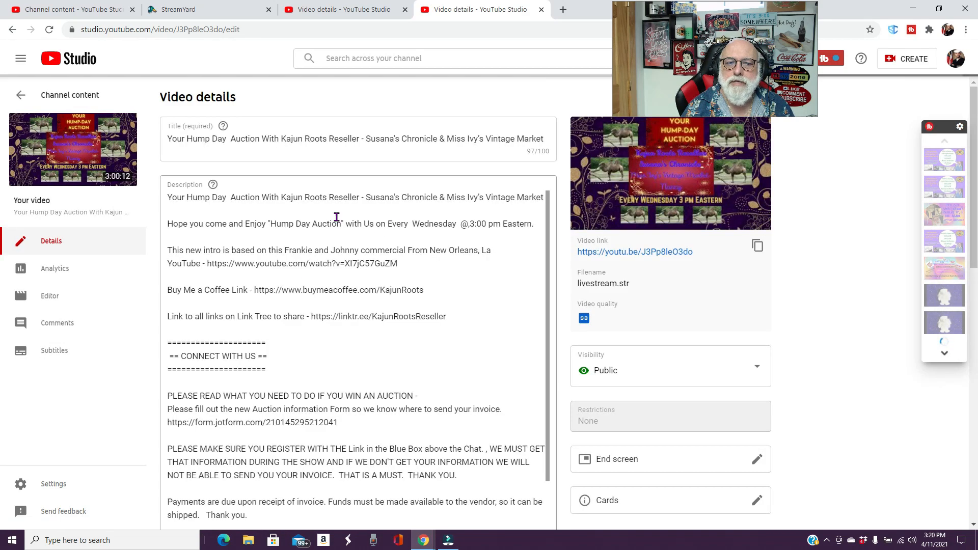
# - Select the entire Hump Day Auction description down to its closing hashtags and copy it
pyautogui.moveTo(485, 474); pyautogui.dragTo(474, 494)
pyautogui.scroll(-12, 472, 493)
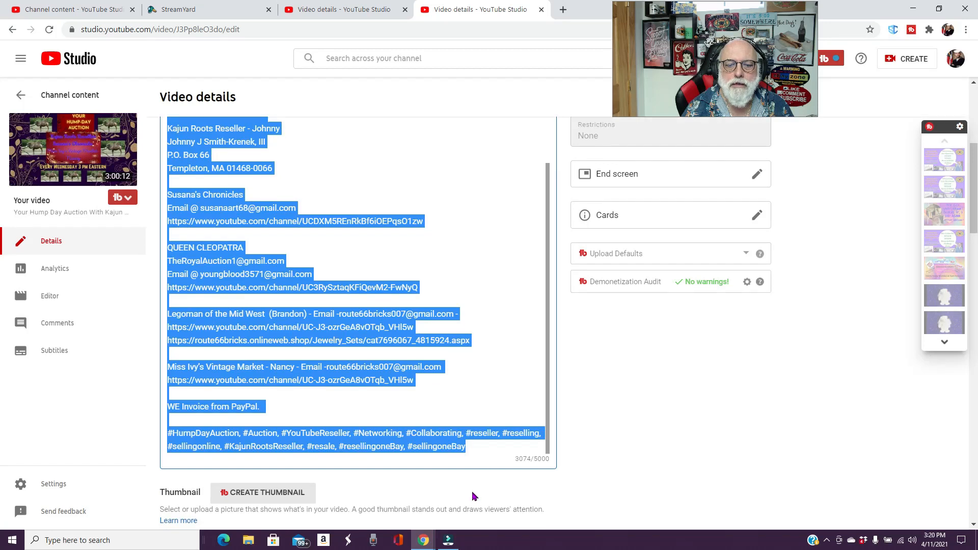
pyautogui.rightClick(356, 406)
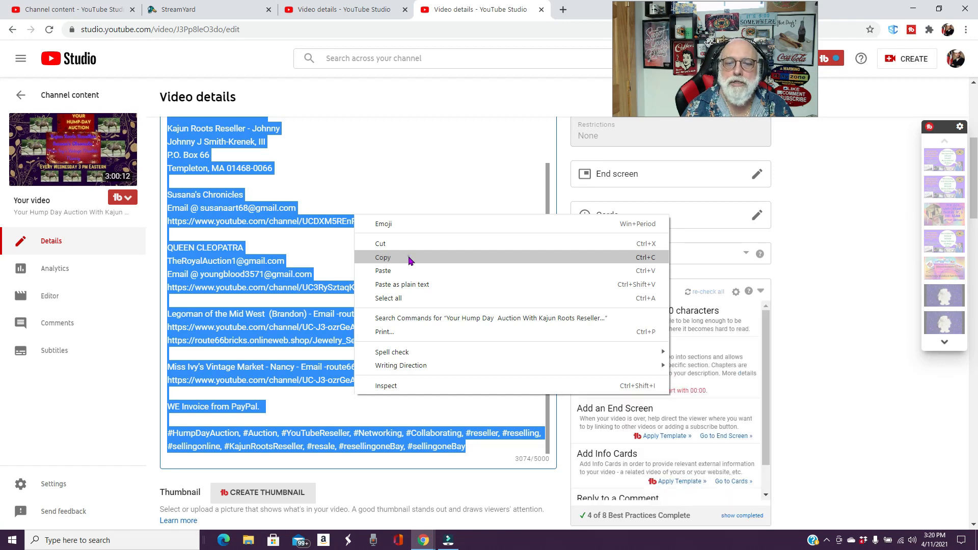
pyautogui.click(409, 258)
# - Reload the blank video details page in the other YouTube Studio tab and copy the full Hump Day Auction title
pyautogui.click(341, 10)
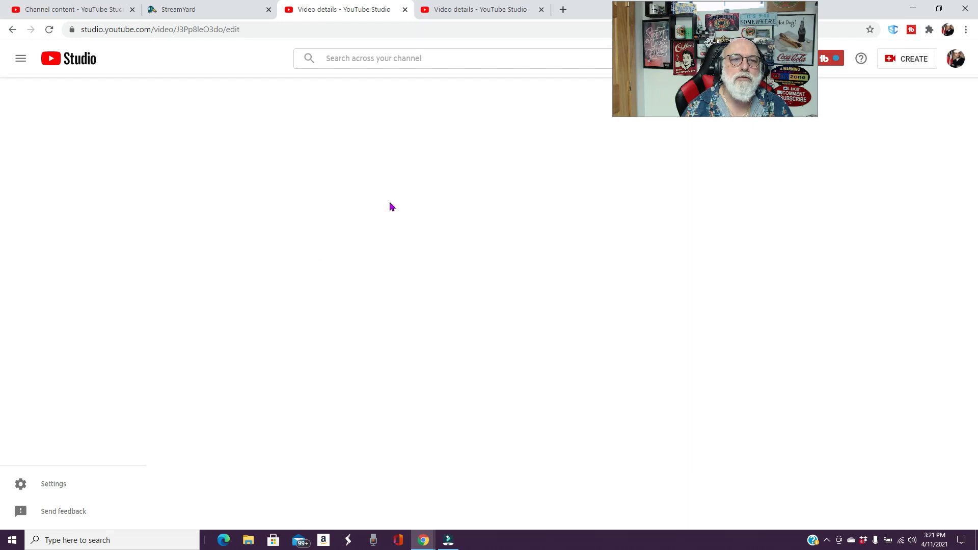
pyautogui.click(48, 29)
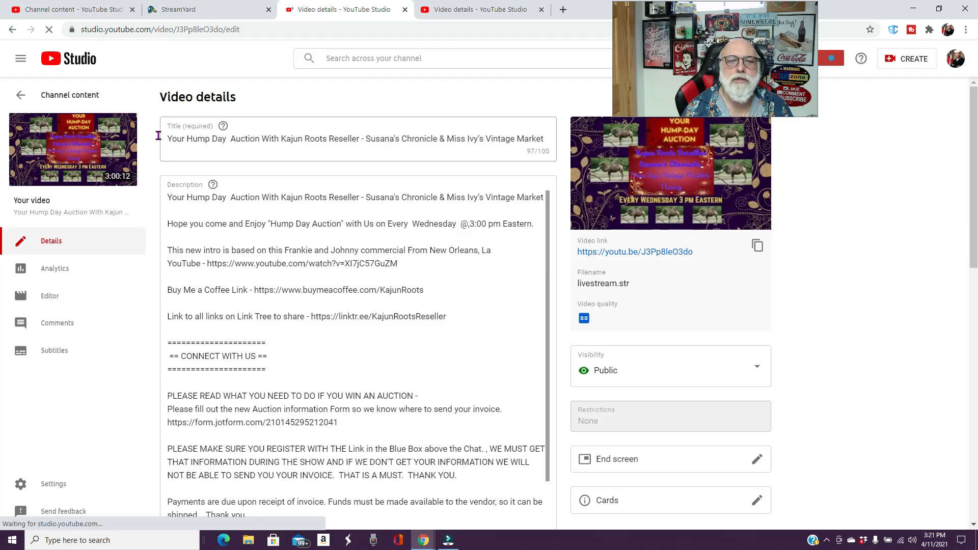
pyautogui.moveTo(158, 136); pyautogui.dragTo(556, 139)
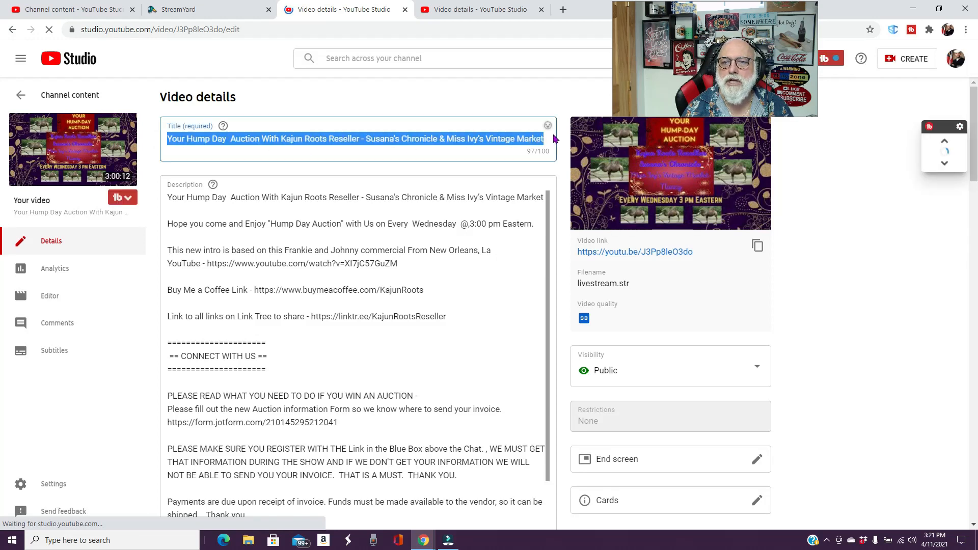
pyautogui.rightClick(497, 138)
pyautogui.click(521, 182)
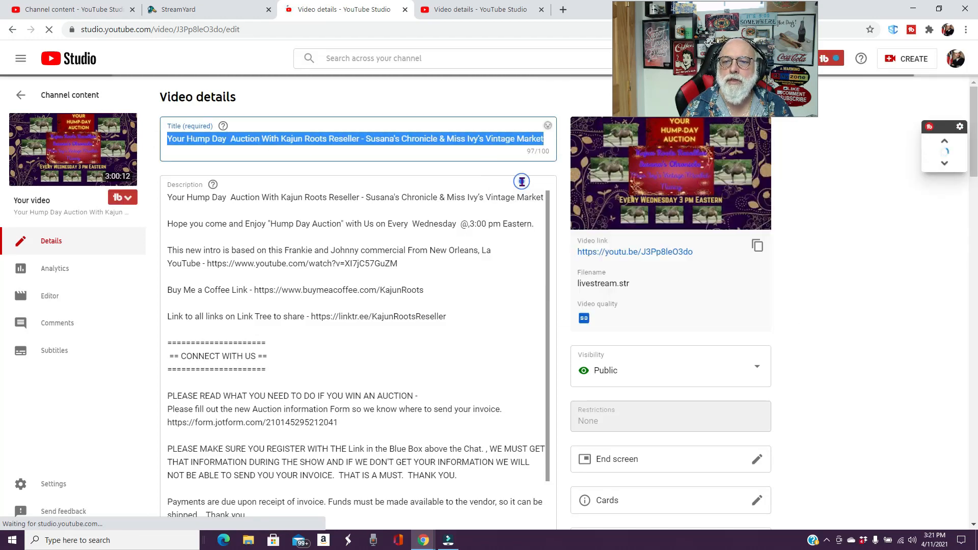
# - Return to StreamYard and paste the copied Hump Day Auction title as the new broadcast's title
pyautogui.click(234, 10)
pyautogui.click(374, 177)
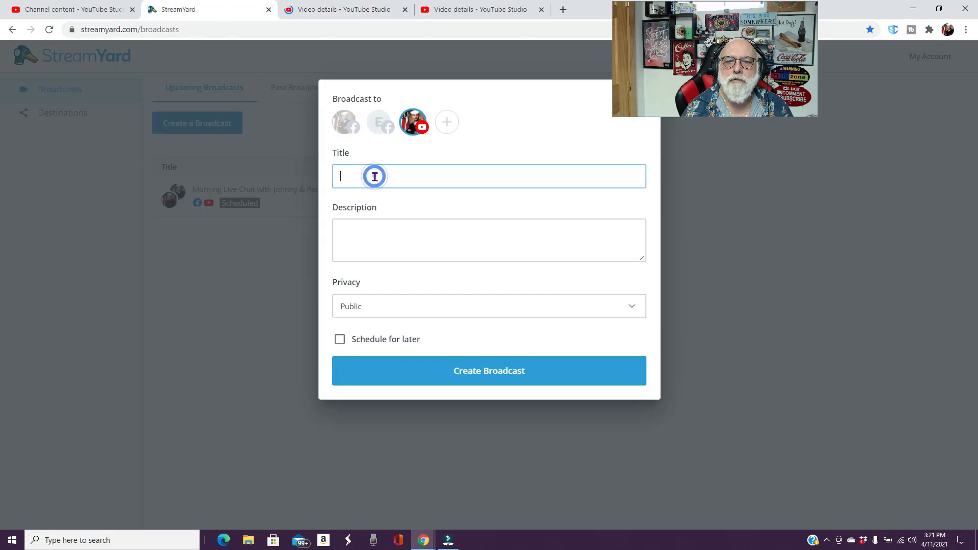
pyautogui.rightClick(374, 177)
pyautogui.click(415, 263)
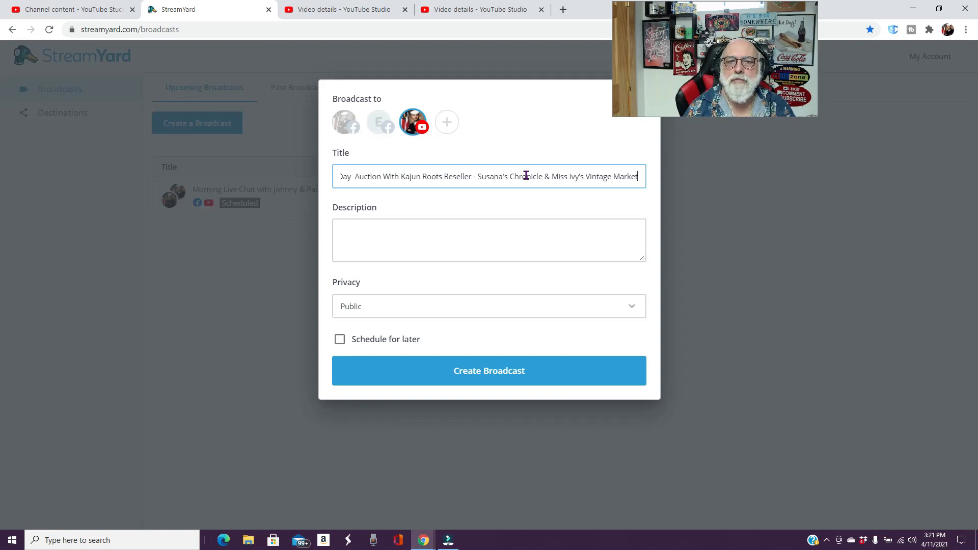
# - Copy the full Hump Day Auction description from the YouTube Studio video details again and paste it as the StreamYard broadcast description
pyautogui.click(384, 236)
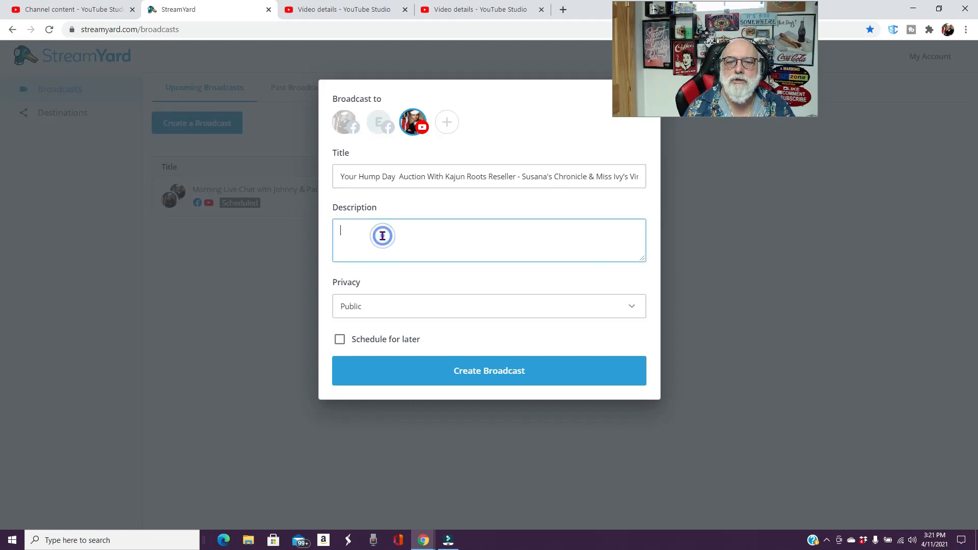
pyautogui.click(503, 16)
pyautogui.hotkey('ctrl', 'a')
pyautogui.rightClick(281, 226)
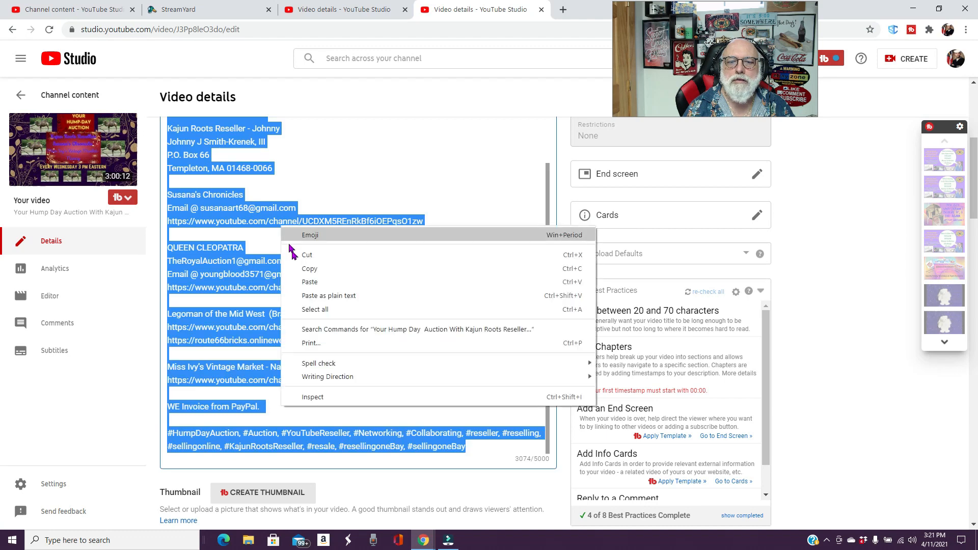
pyautogui.click(306, 270)
pyautogui.click(328, 9)
pyautogui.click(243, 10)
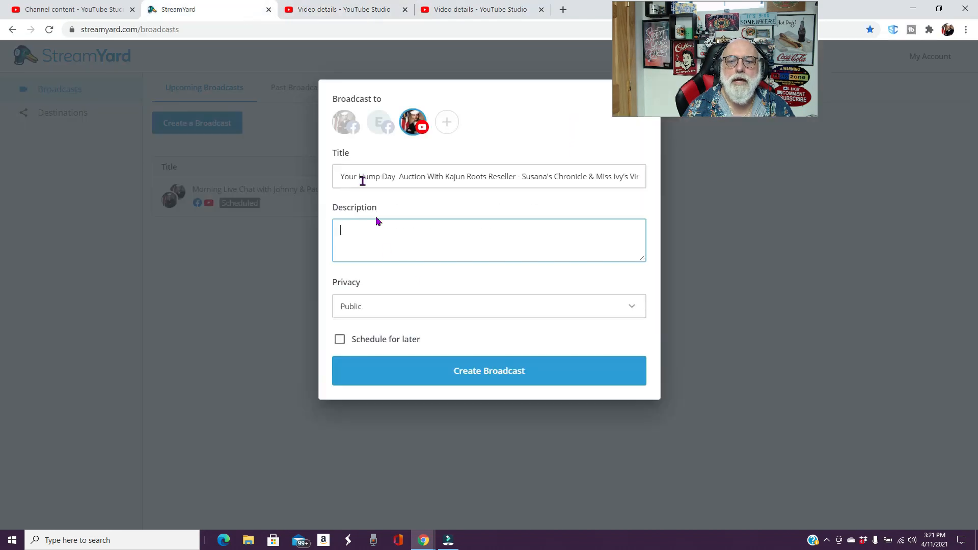
pyautogui.rightClick(352, 236)
pyautogui.click(403, 320)
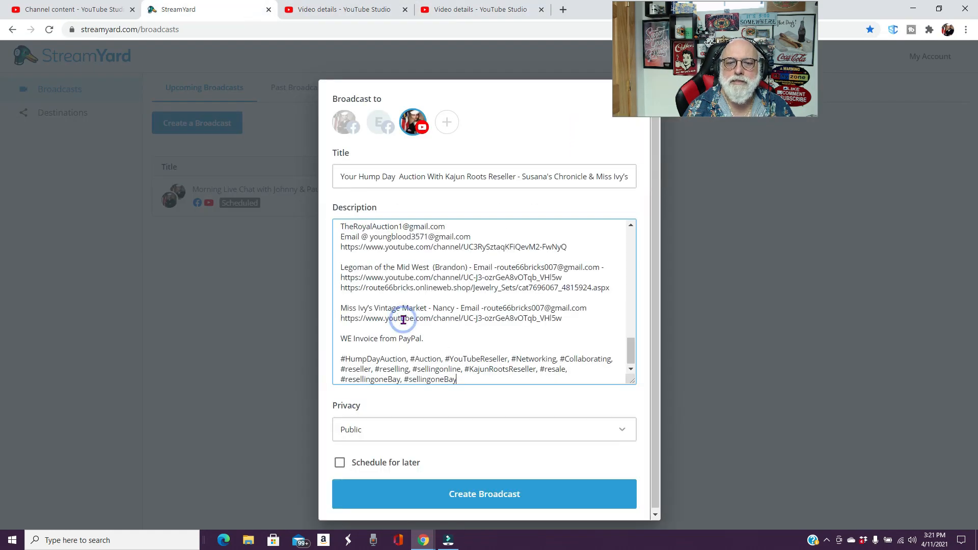
# - Review the pasted auction description from its opening lines through the winner form, registration and payment instructions
pyautogui.scroll(10, 461, 324)
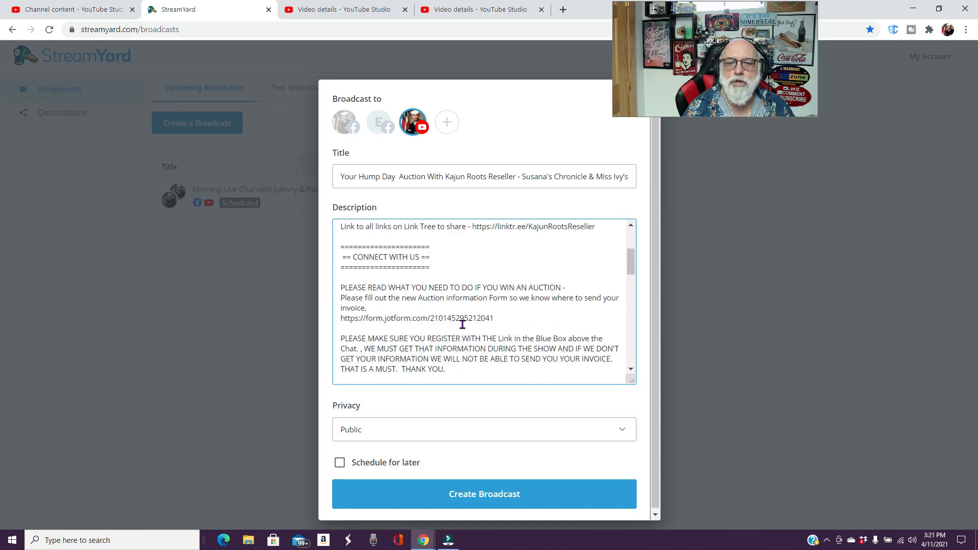
pyautogui.scroll(3, 462, 324)
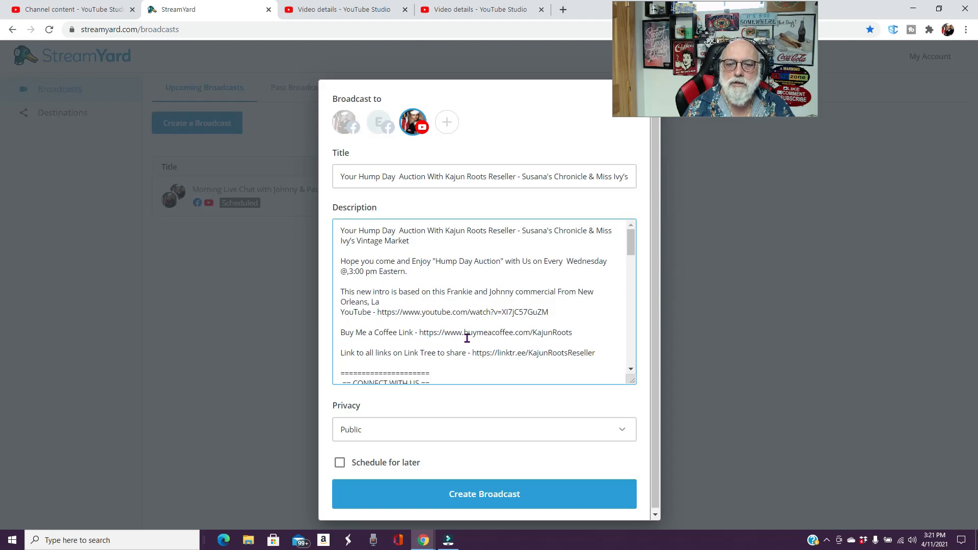
pyautogui.scroll(-1, 462, 338)
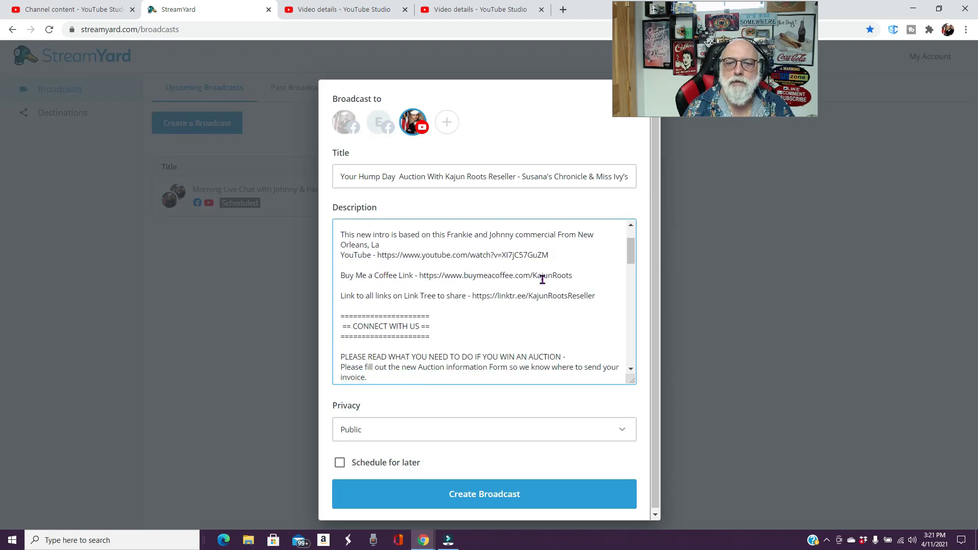
pyautogui.scroll(-2, 488, 340)
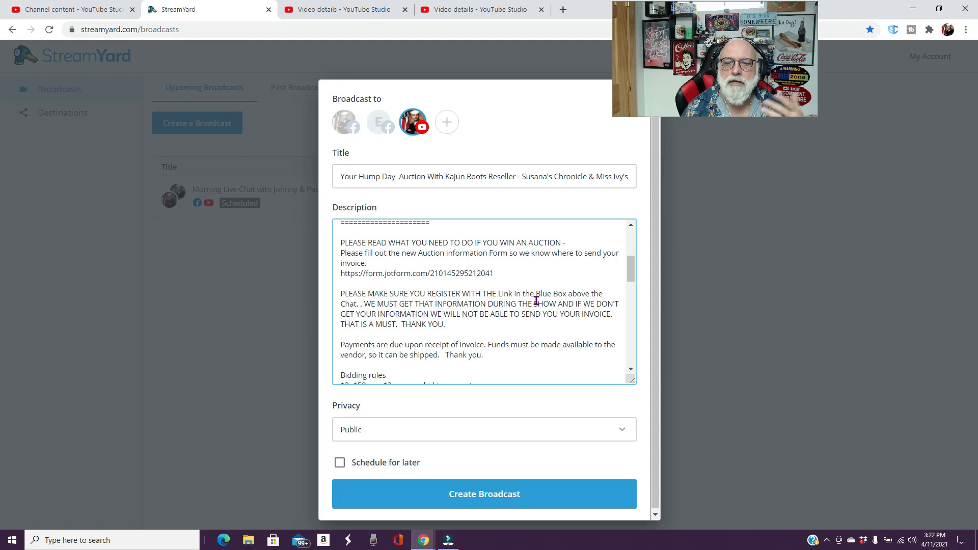
# - Review the rest of the pasted auction description, from the bidding rules through the payment, affiliate and contact details to the closing hashtags
pyautogui.scroll(-1, 536, 300)
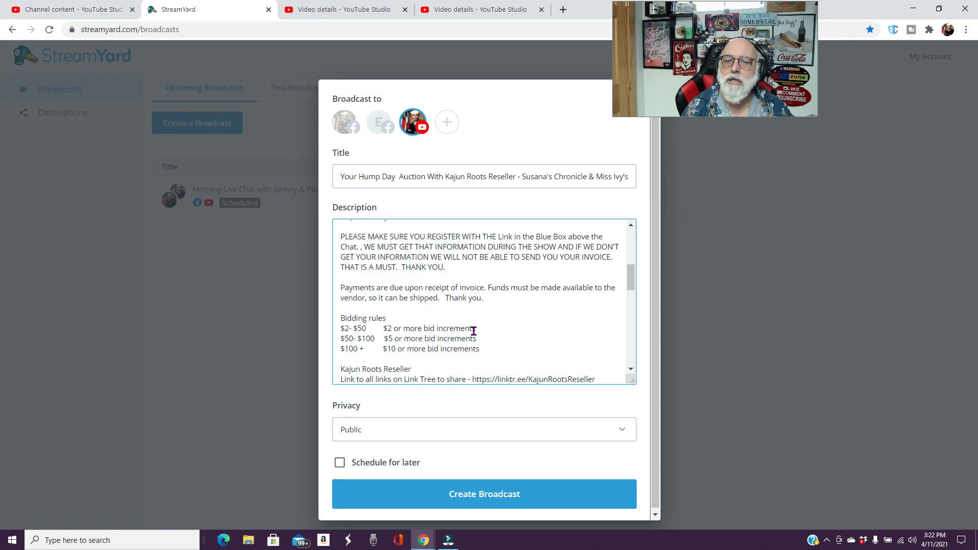
pyautogui.scroll(-4, 473, 331)
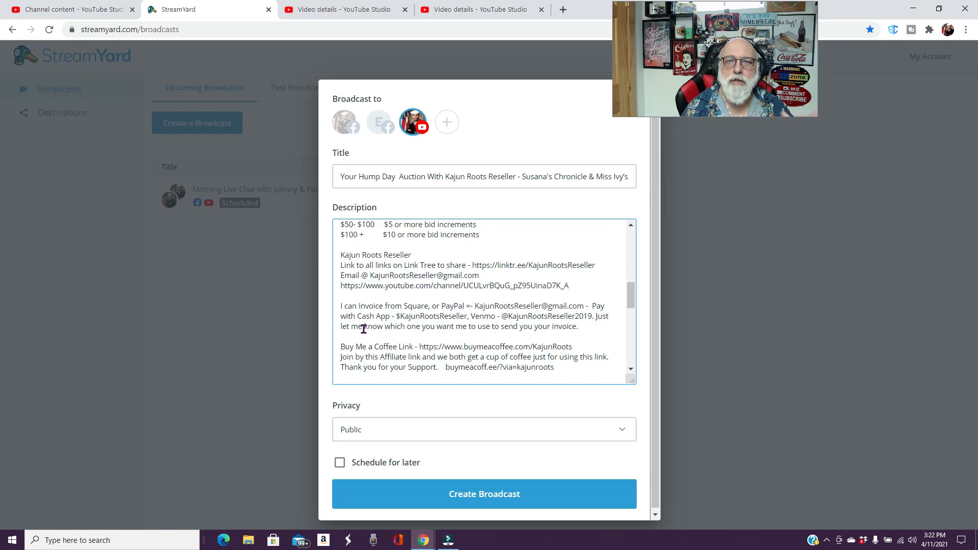
pyautogui.scroll(-3, 364, 328)
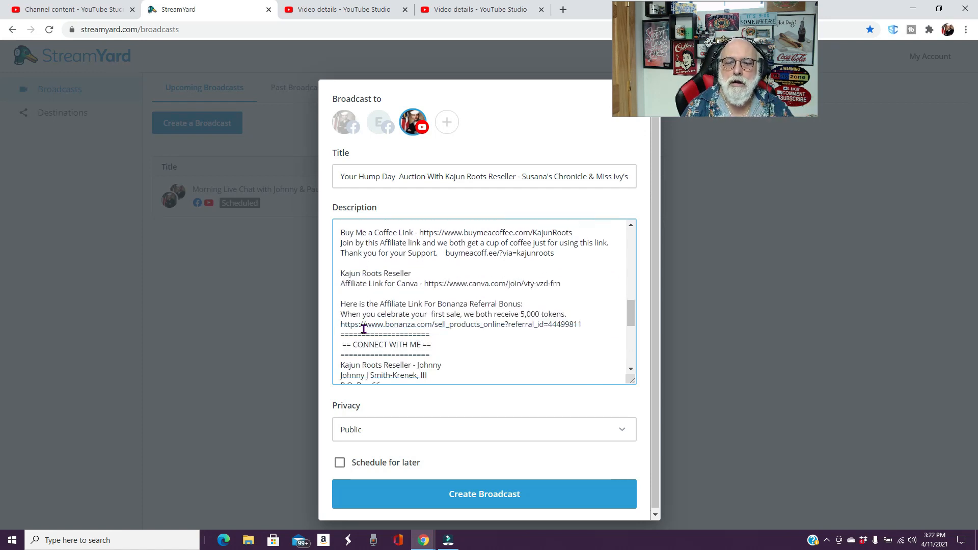
pyautogui.scroll(-1, 365, 328)
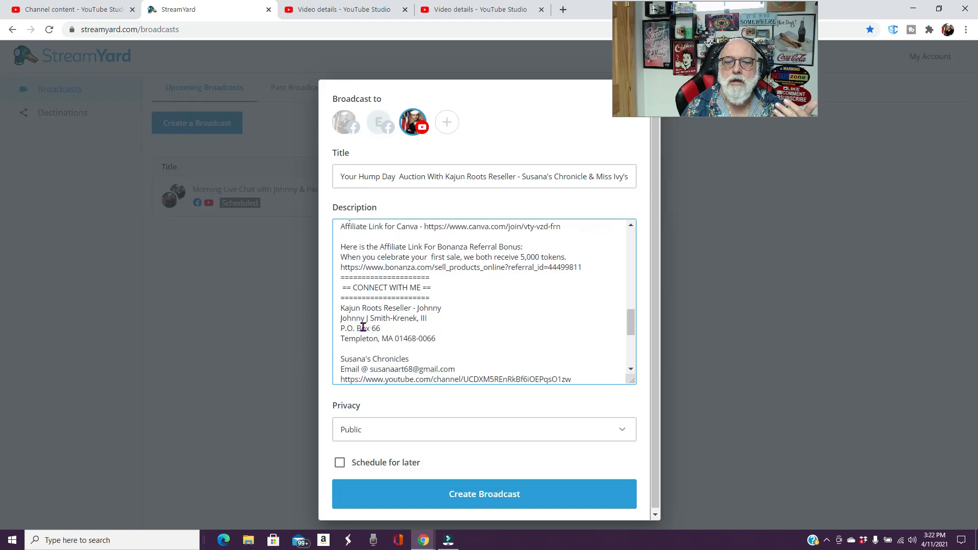
pyautogui.scroll(-1, 432, 334)
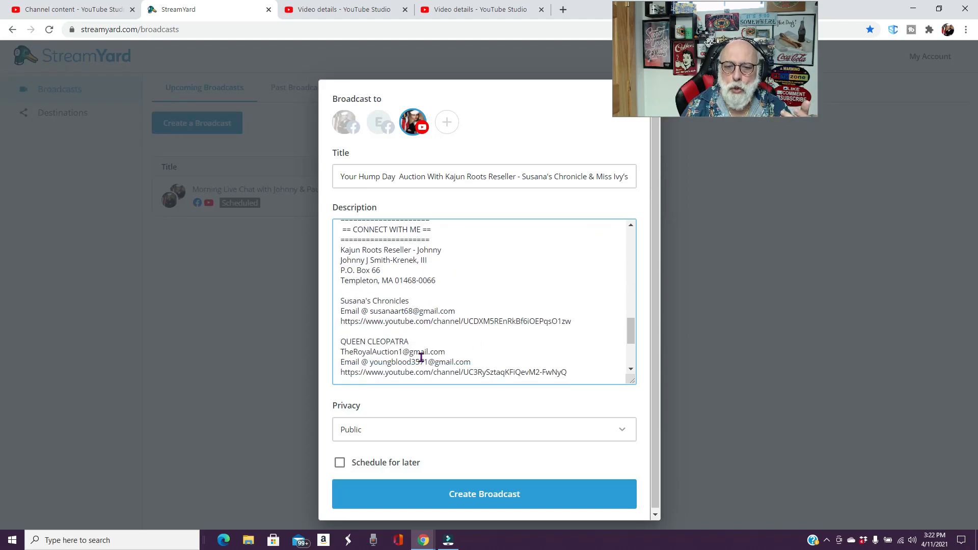
pyautogui.scroll(-1, 421, 357)
pyautogui.scroll(-1, 402, 352)
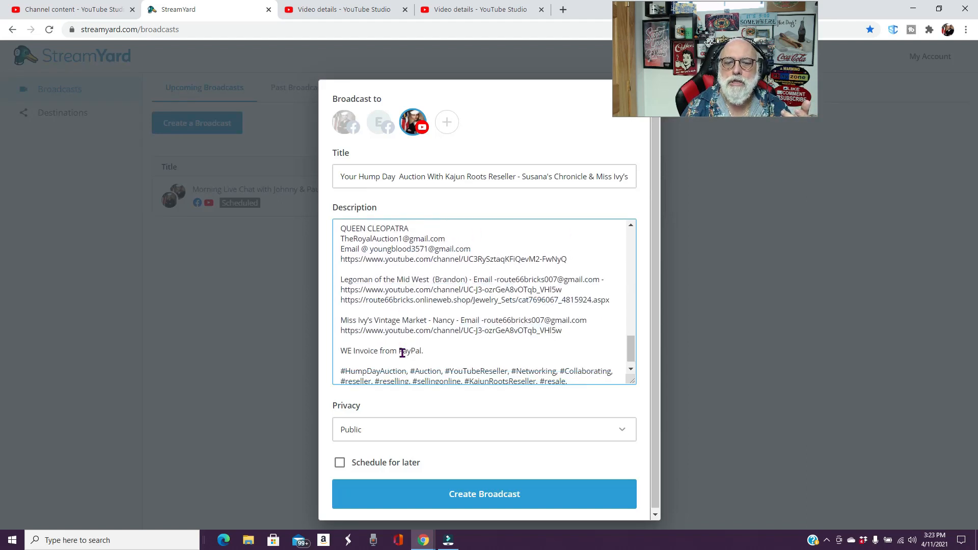
pyautogui.scroll(-1, 399, 350)
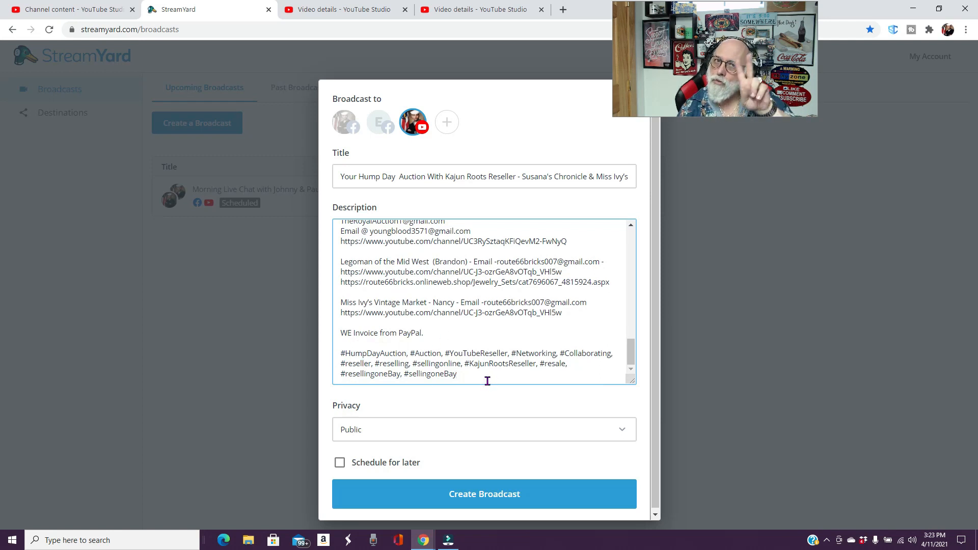
# - Try the Private and Unlisted privacy options for the auction broadcast and set it back to Public
pyautogui.click(413, 437)
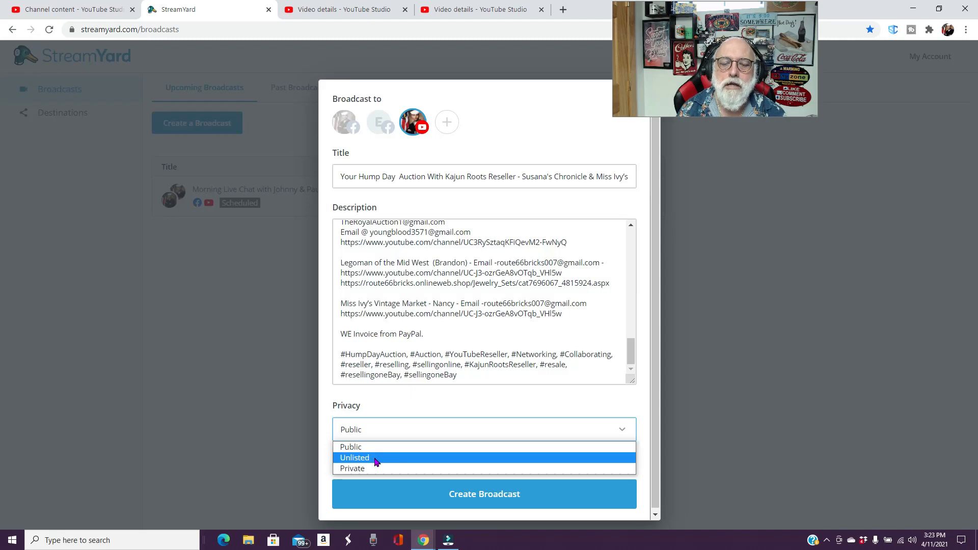
pyautogui.click(366, 406)
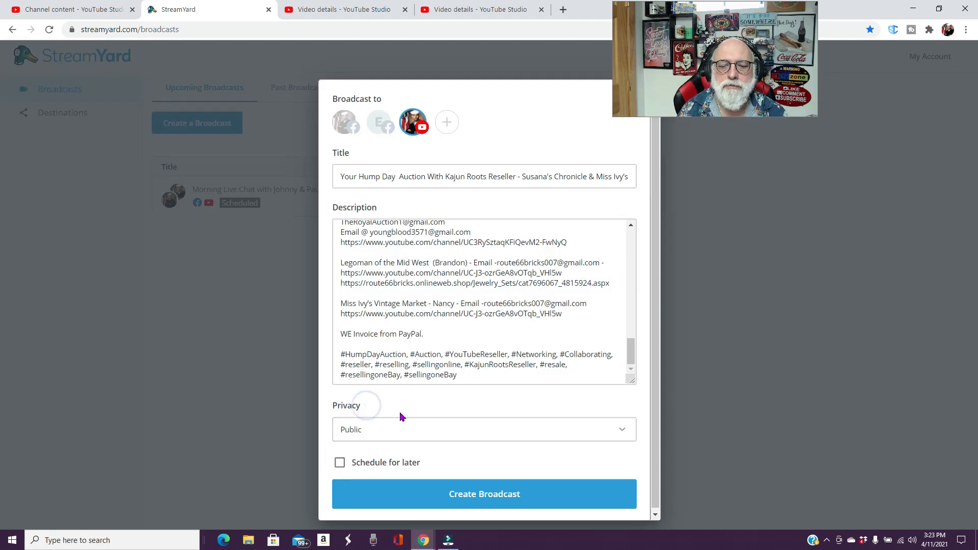
pyautogui.click(360, 432)
pyautogui.click(366, 469)
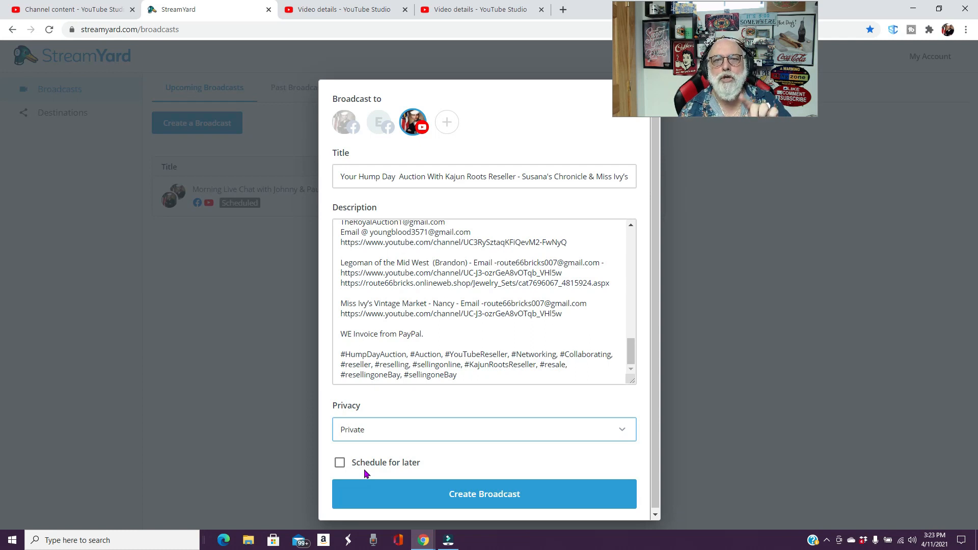
pyautogui.click(385, 438)
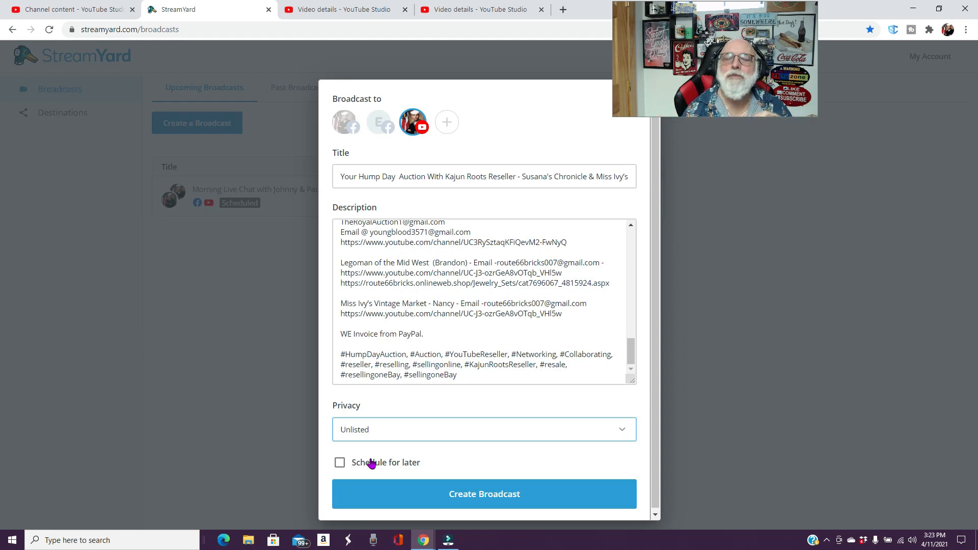
pyautogui.click(376, 432)
pyautogui.click(374, 448)
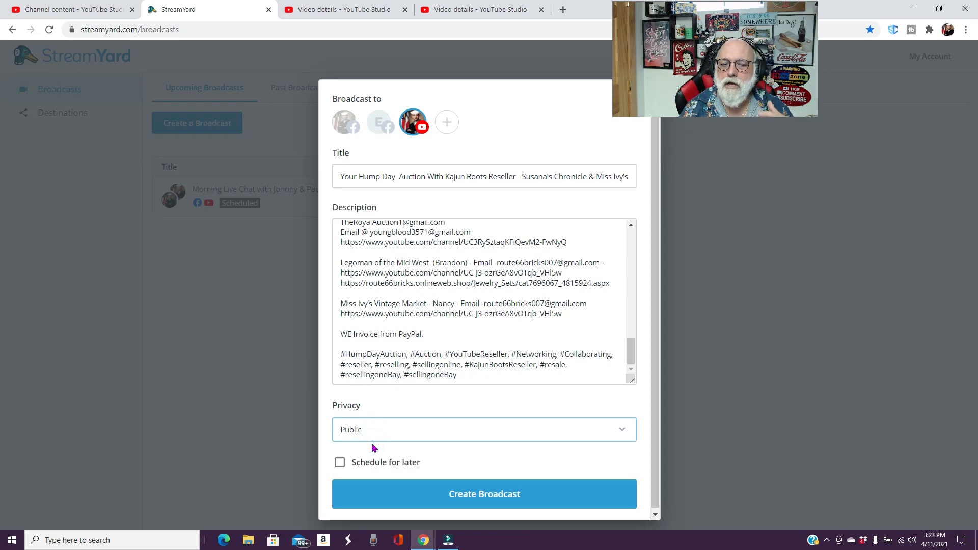
# - Enable scheduling for later and apply New Kajun Susana & Nancy Thumbnail from the Hump Day Auction 2021 Thumbnails folder as the broadcast image
pyautogui.click(339, 460)
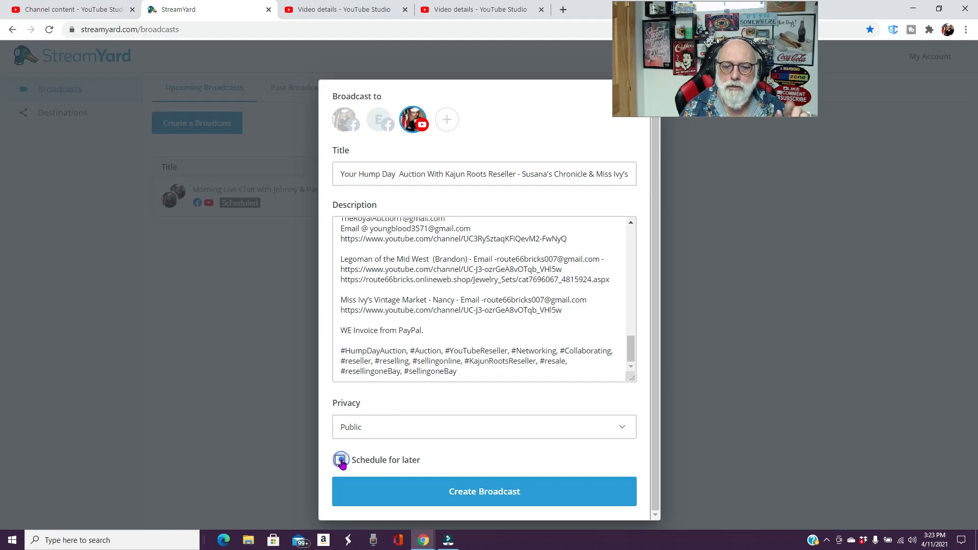
pyautogui.scroll(-1, 402, 461)
pyautogui.click(407, 433)
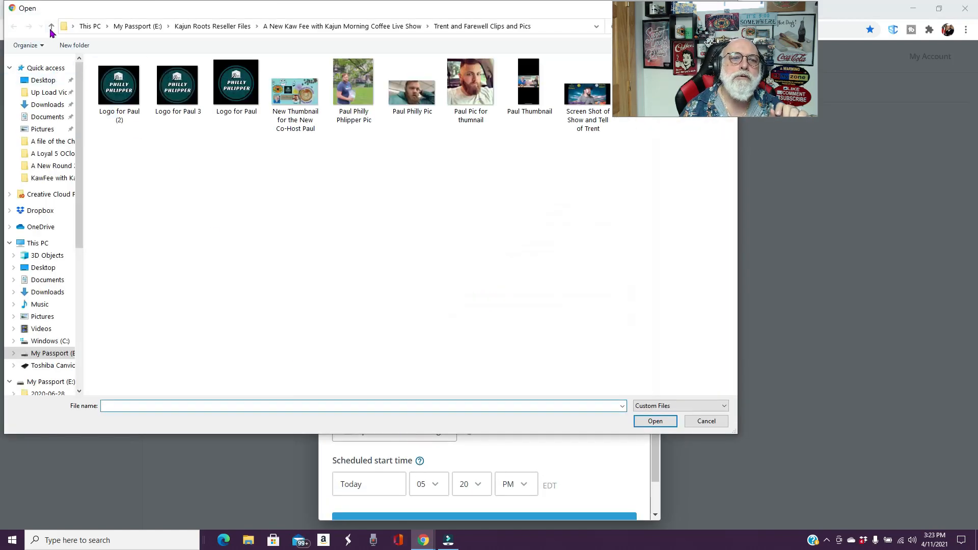
pyautogui.scroll(-2, 51, 285)
pyautogui.click(55, 351)
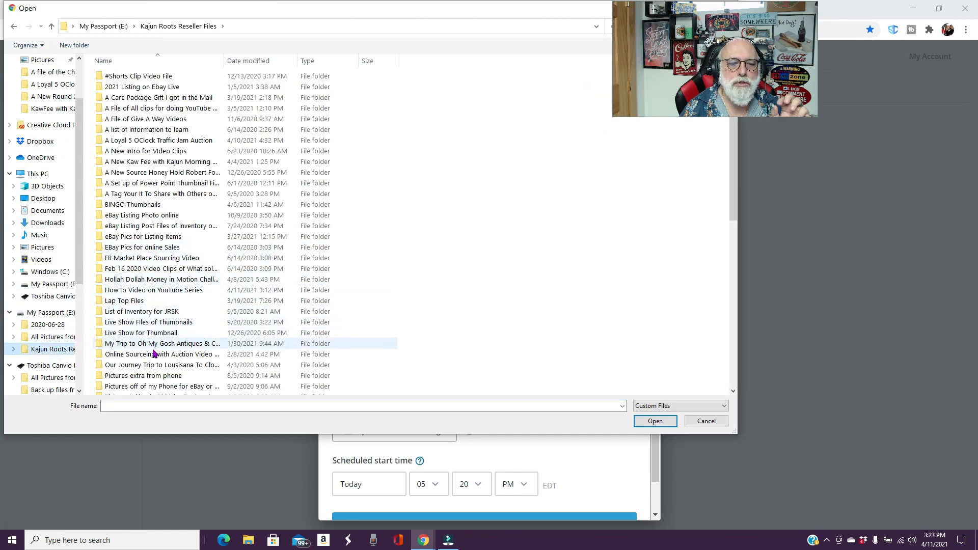
pyautogui.doubleClick(177, 140)
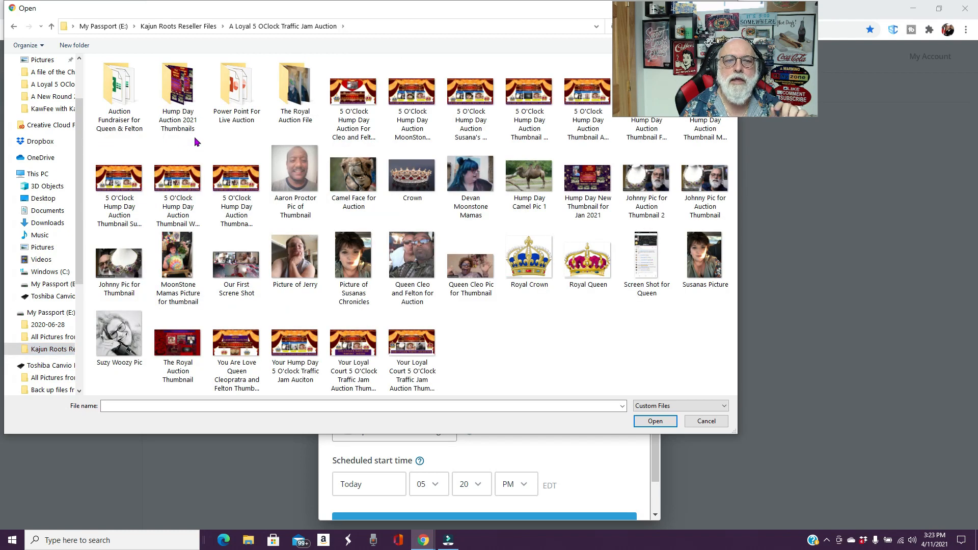
pyautogui.doubleClick(178, 92)
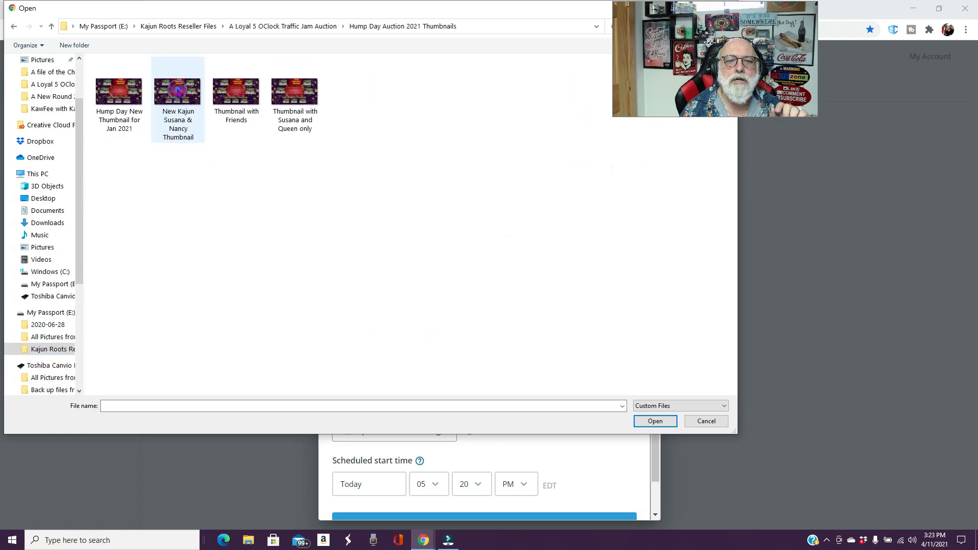
pyautogui.doubleClick(178, 113)
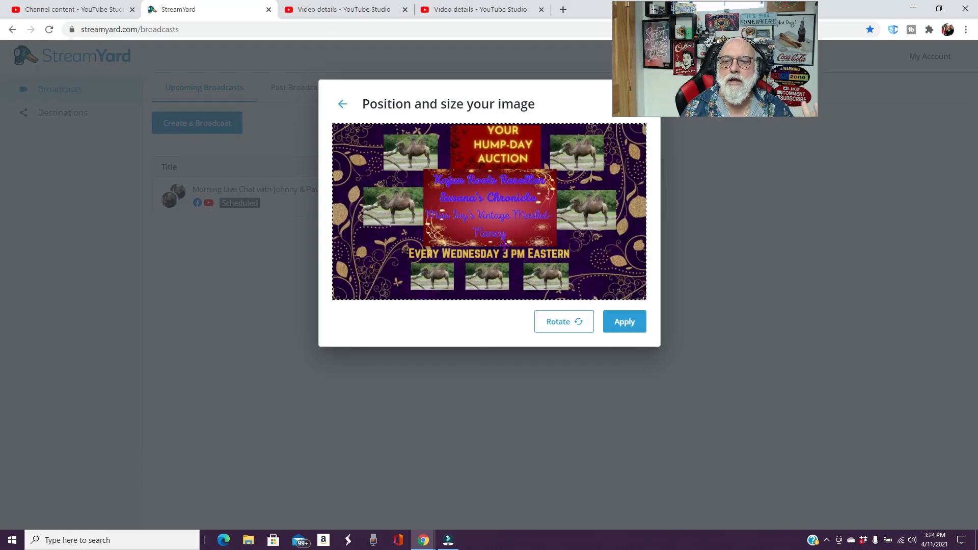
pyautogui.click(624, 321)
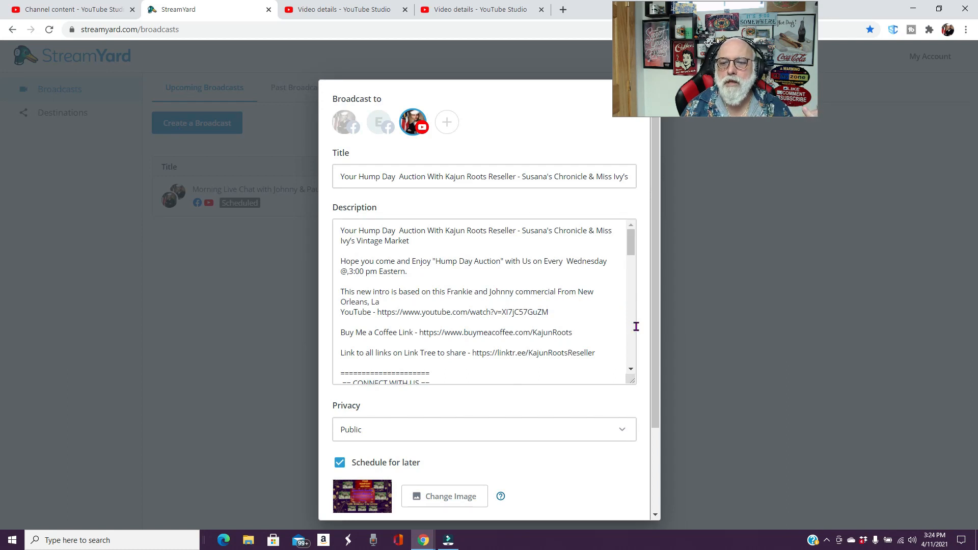
# - Set the scheduled start time to Apr 14, 2021 at 03:00 PM and create the auction broadcast
pyautogui.scroll(-3, 646, 337)
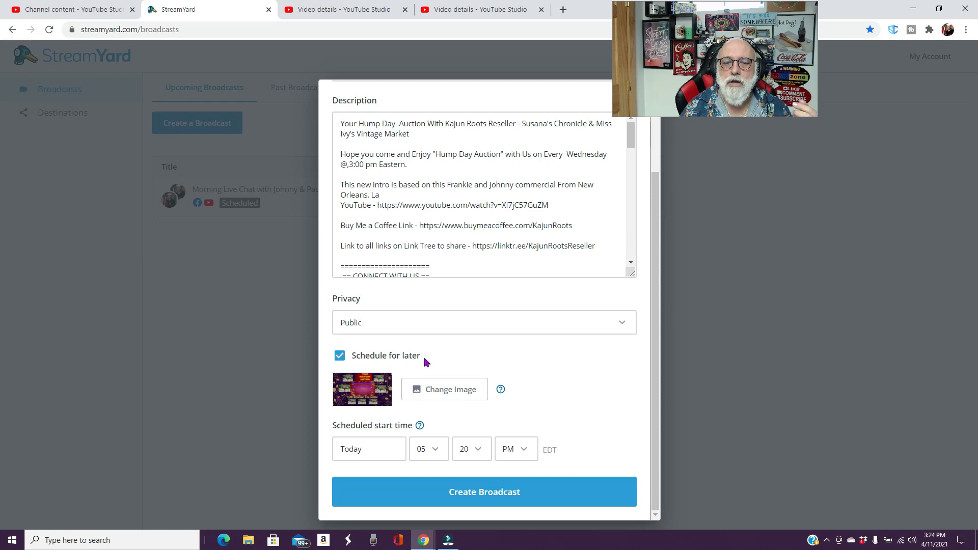
pyautogui.click(369, 452)
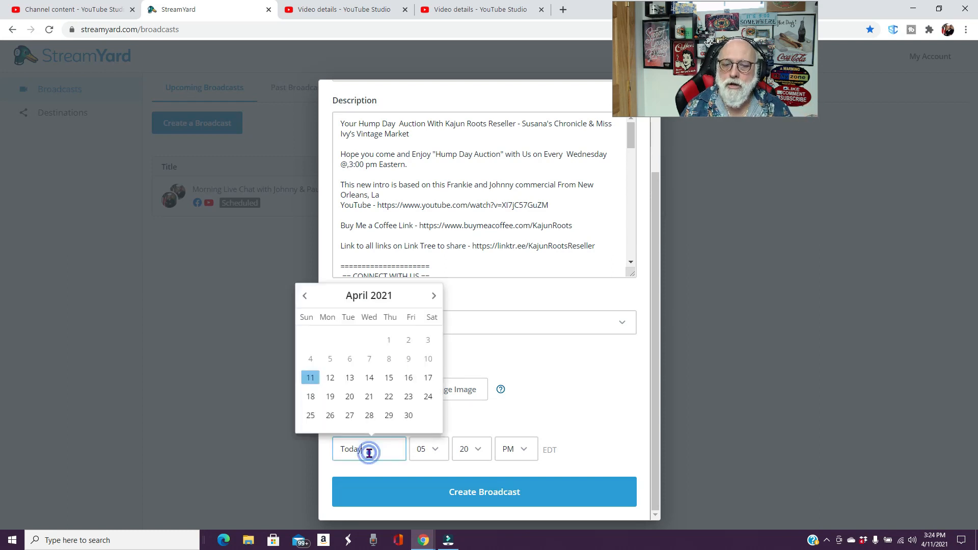
pyautogui.click(368, 395)
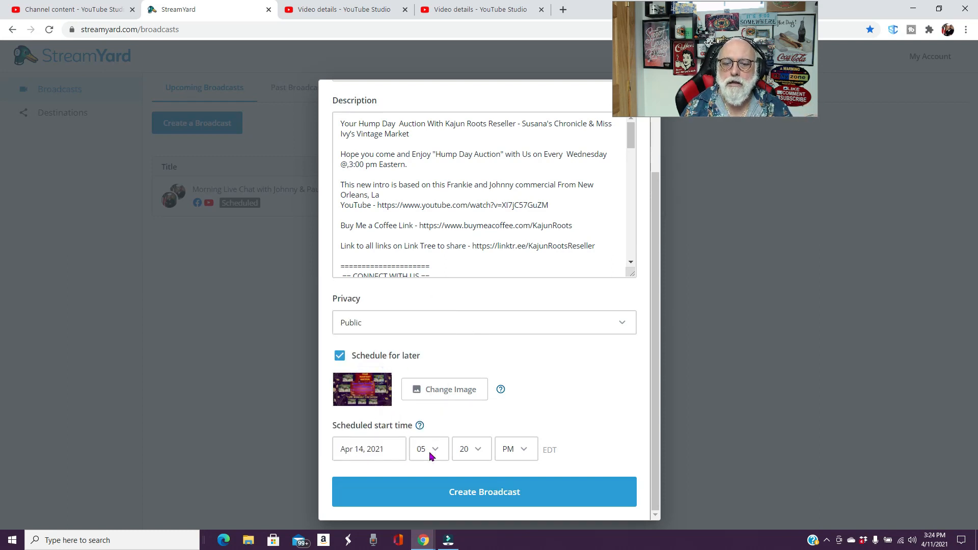
pyautogui.click(430, 449)
pyautogui.click(422, 346)
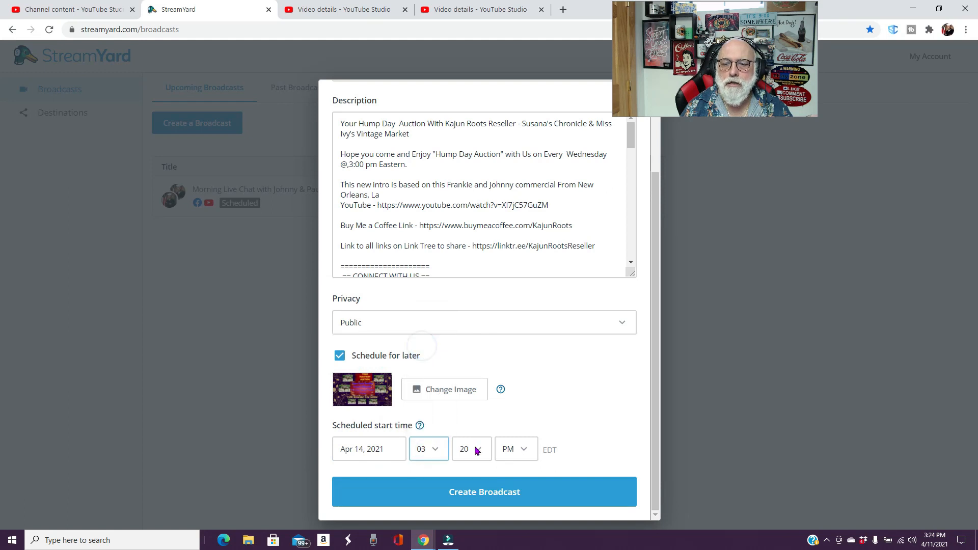
pyautogui.click(472, 448)
pyautogui.click(465, 315)
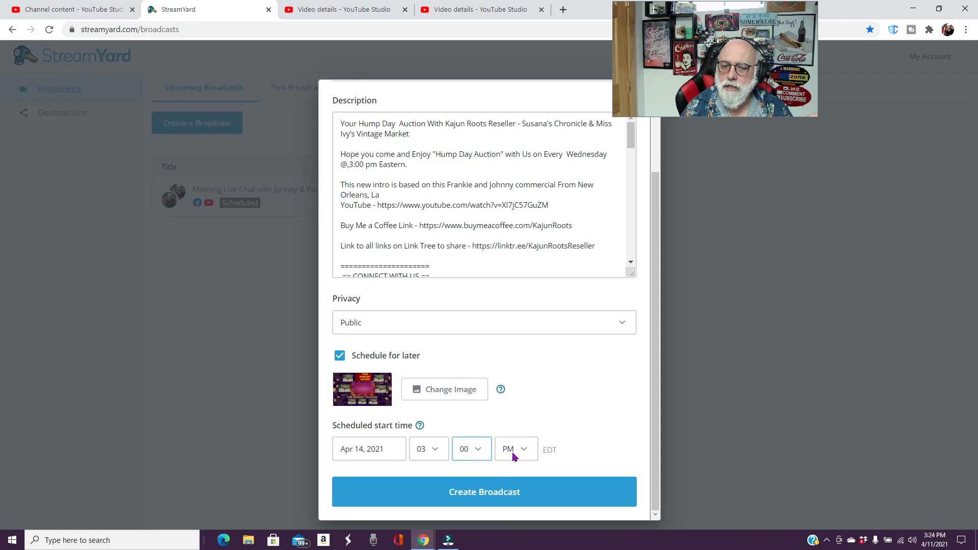
pyautogui.click(481, 498)
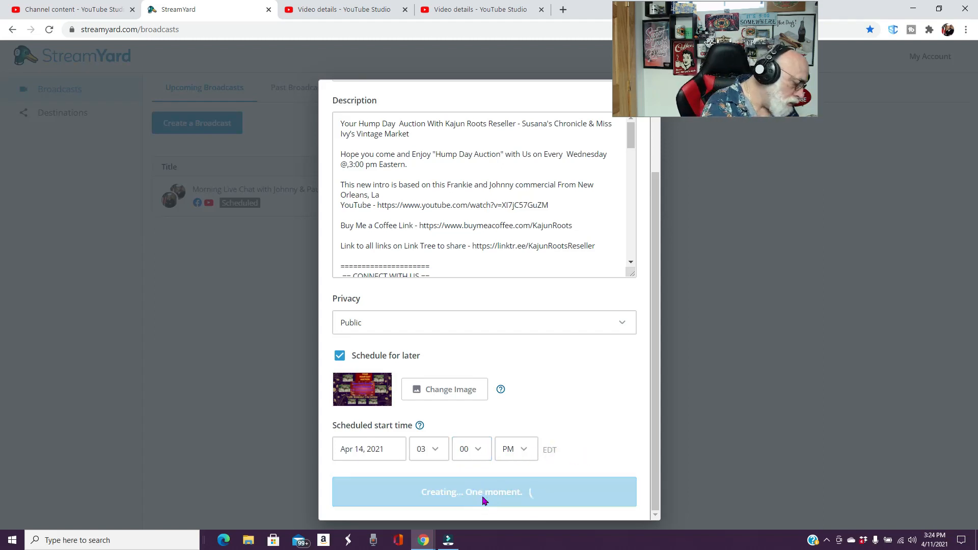